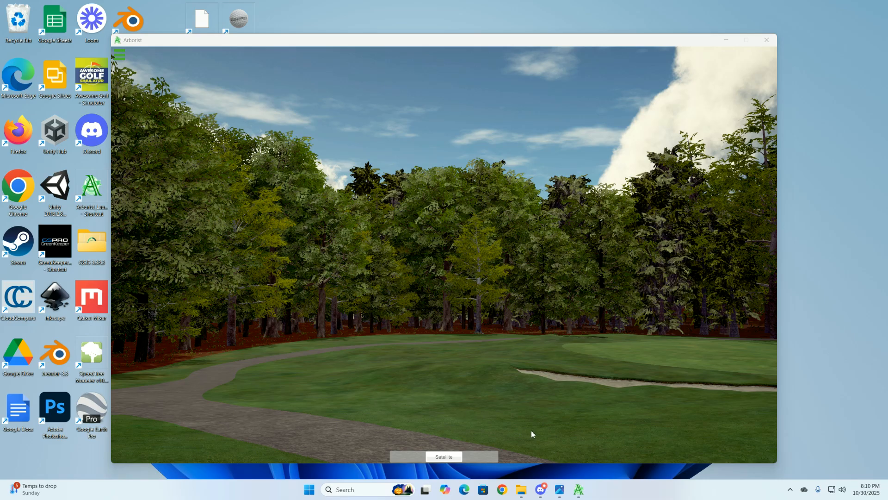
Step: View the satellite image inner_sat_bing_Shifted.jpg in the photo viewer, then minimize it
mouse_move(559, 493)
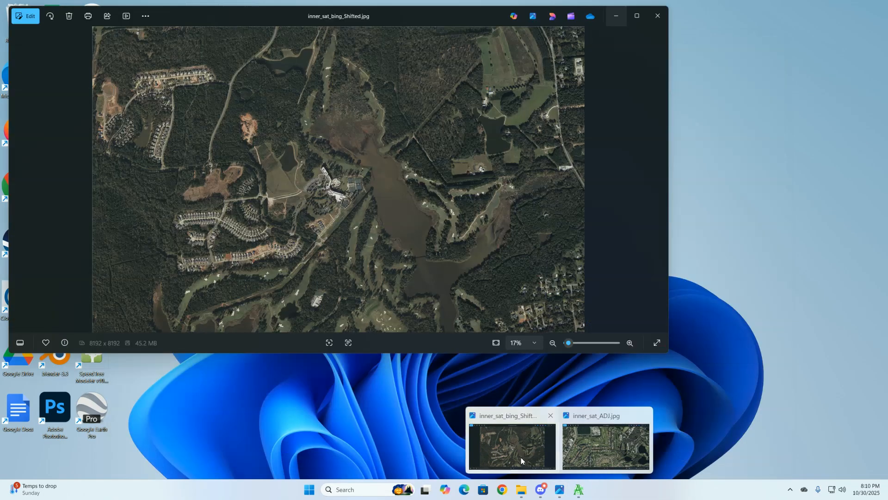
click(512, 446)
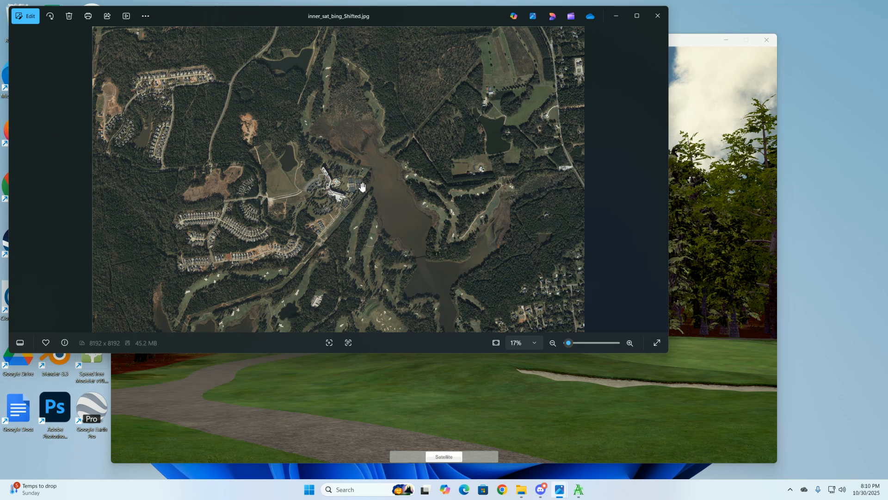
click(616, 16)
Step: Examine the tree shadows and course layout across the satellite image inner_sat_ADJ.jpg, then minimize it
mouse_move(560, 489)
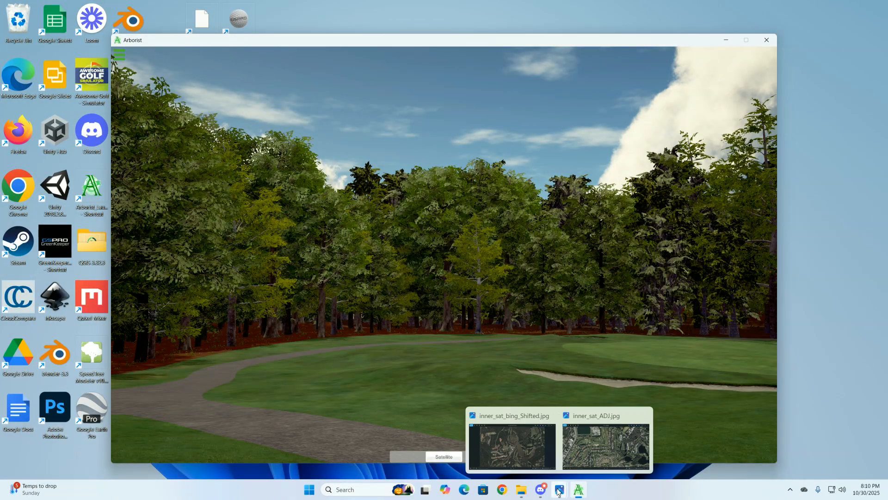
click(584, 458)
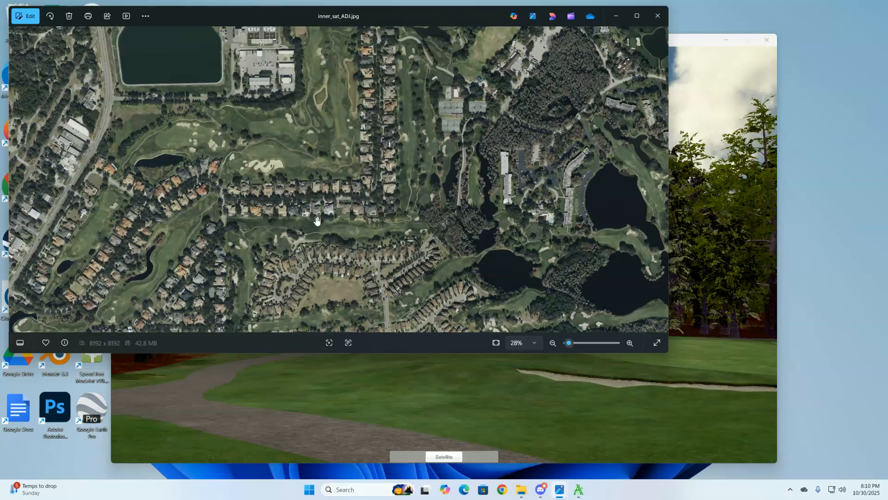
drag(276, 157, 215, 143)
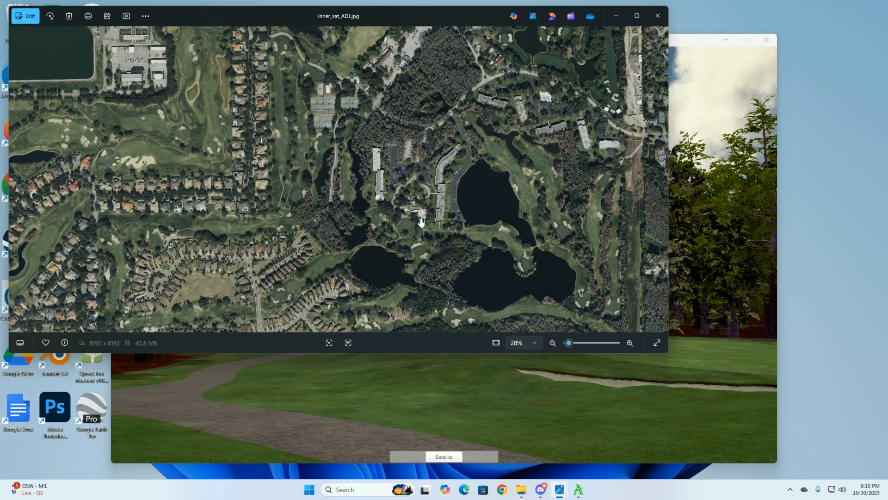
drag(415, 223, 422, 182)
drag(413, 237, 422, 213)
drag(350, 200, 368, 194)
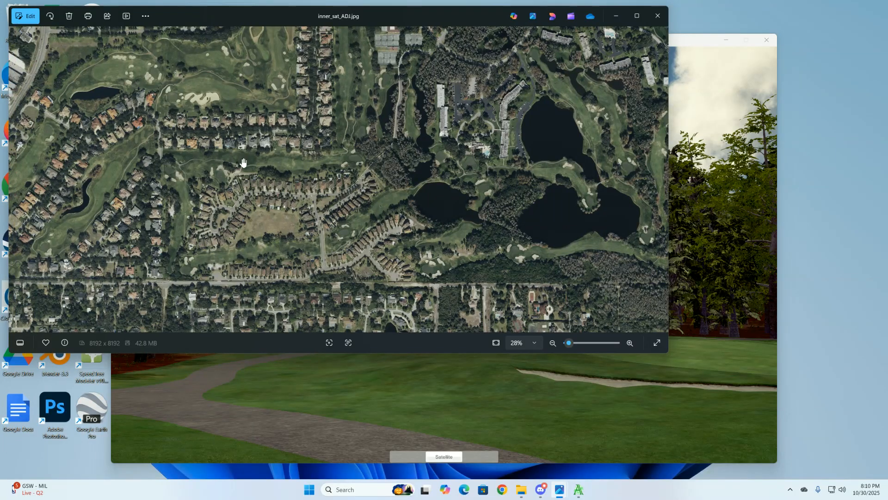
drag(386, 81, 412, 122)
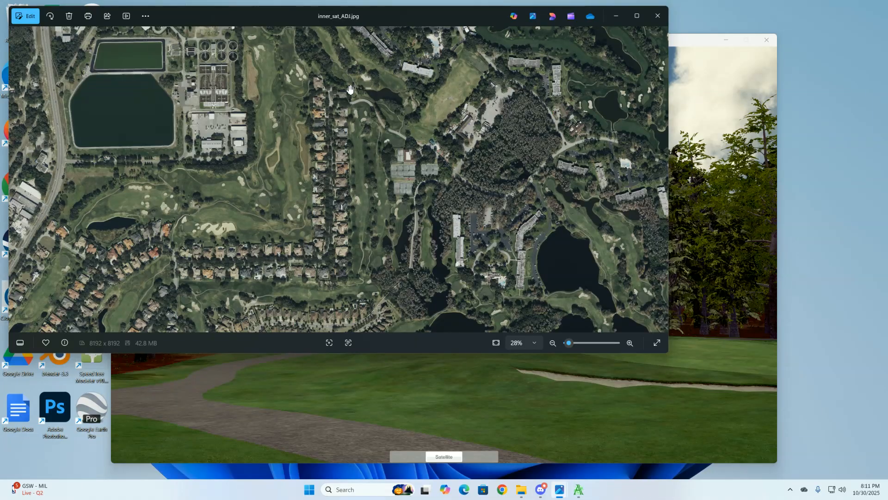
click(615, 18)
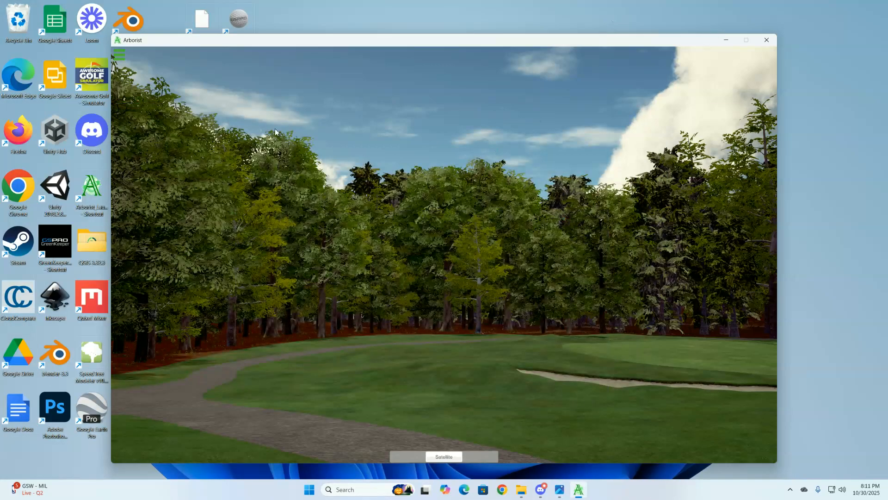
Step: Open the Quick Plant tool in Arborist
click(120, 55)
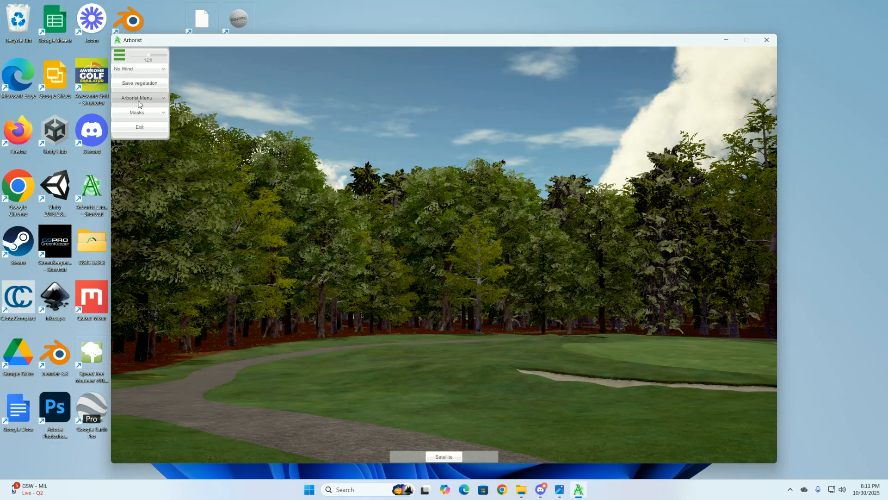
click(139, 98)
click(132, 144)
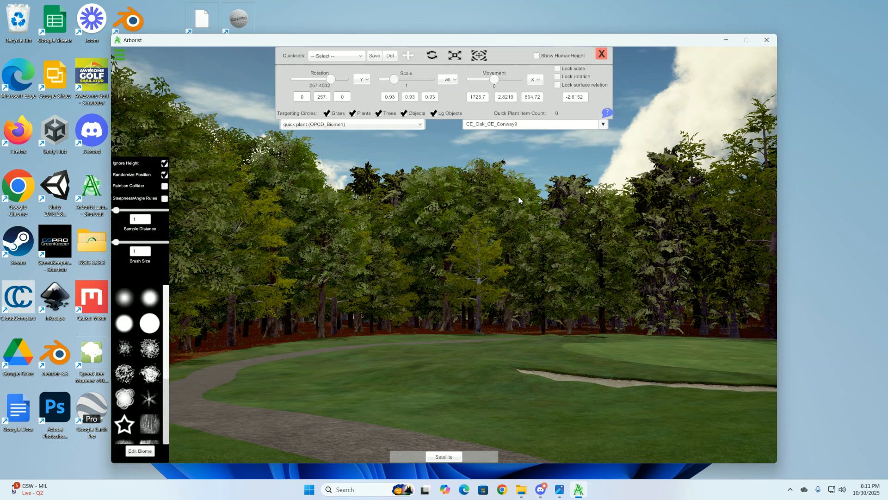
Step: Switch the terrain to the satellite overlay over the cart path and parking lot area
right_drag(571, 226, 496, 224)
key(w)
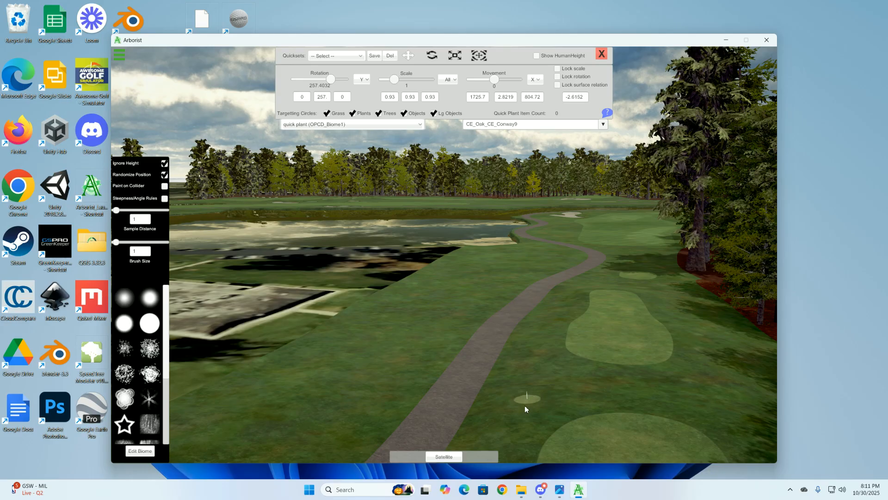
click(444, 457)
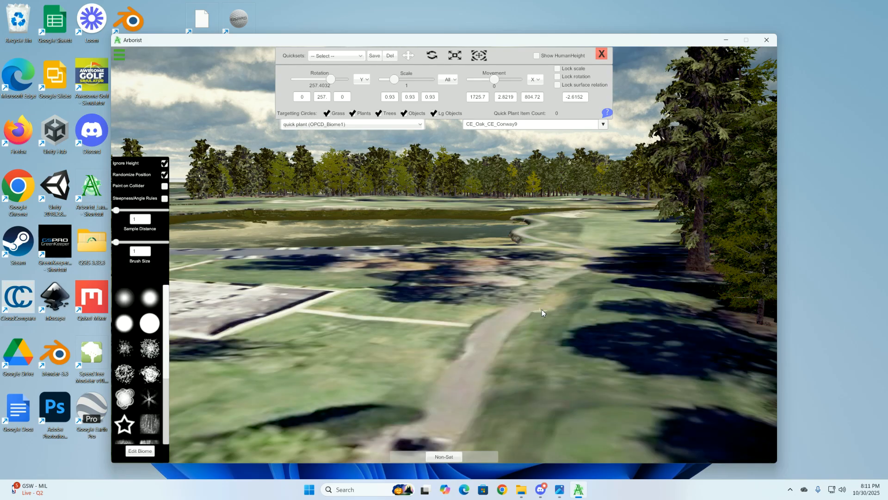
right_drag(526, 307, 501, 335)
key(e)
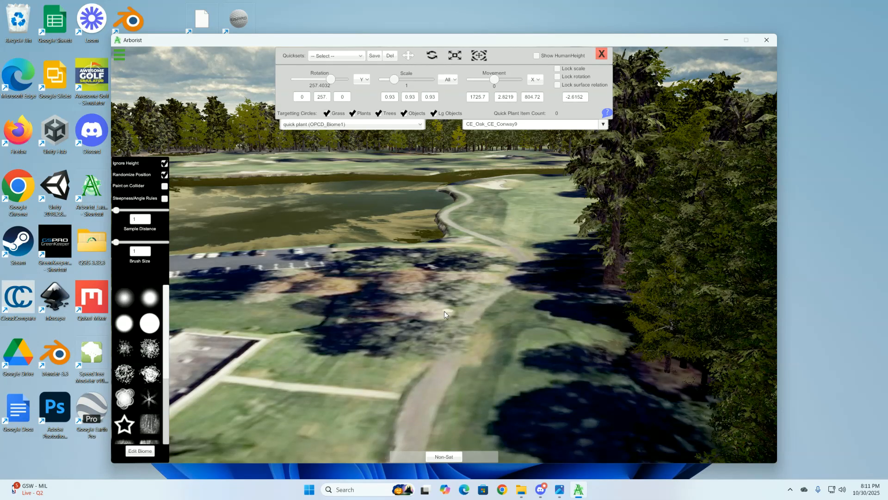
Step: Plant one Oak__tall from the main tree (OPCD_BorealForest) biome in the shadowed area beside the parking lot
click(326, 124)
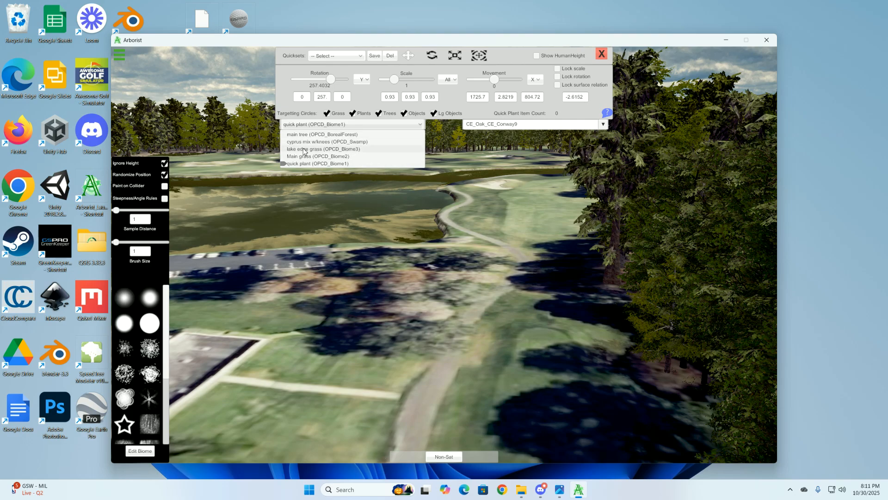
click(292, 134)
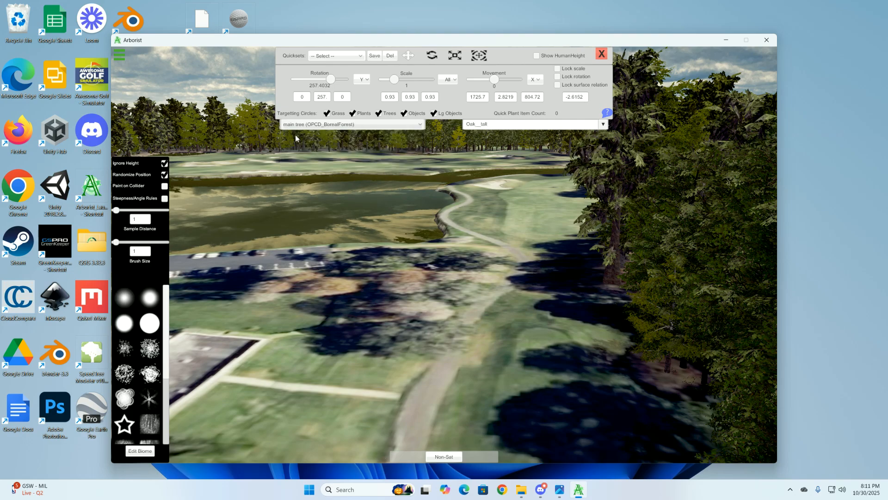
click(602, 124)
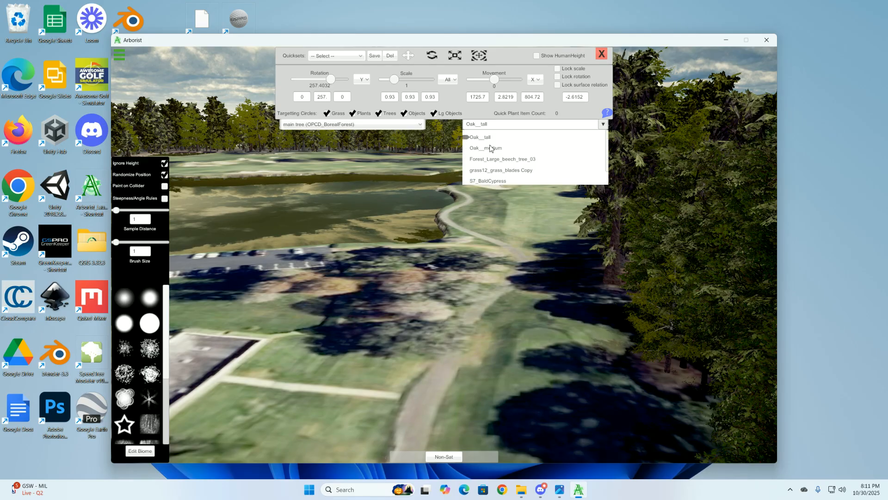
click(486, 139)
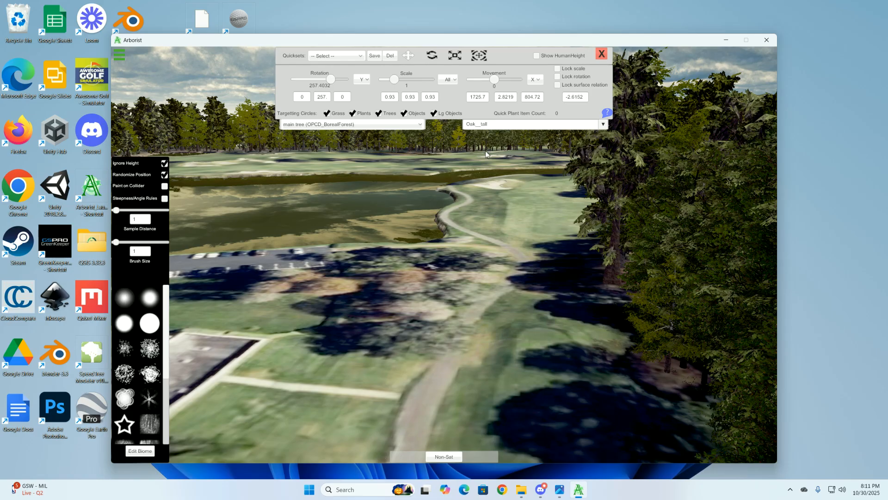
click(398, 265)
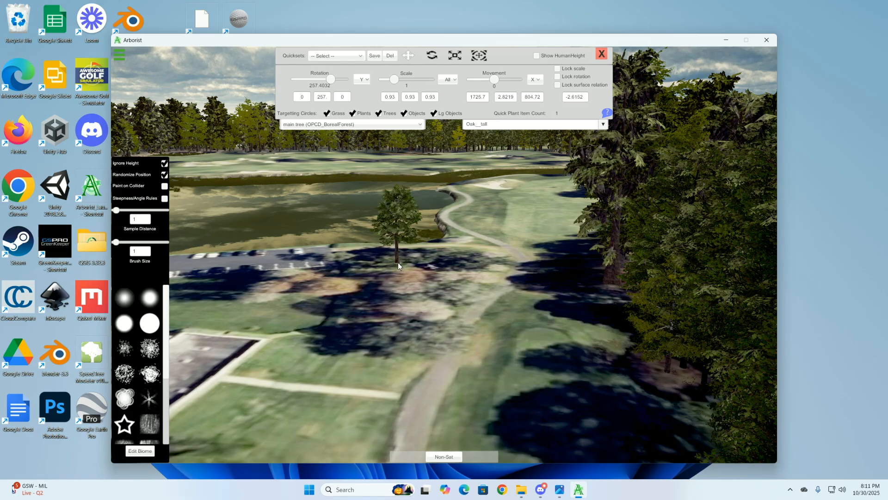
Step: Plant one Oak__medium and one Forest_Large_beech_tree_03 near the tall oak beside the parking lot
click(601, 125)
click(492, 154)
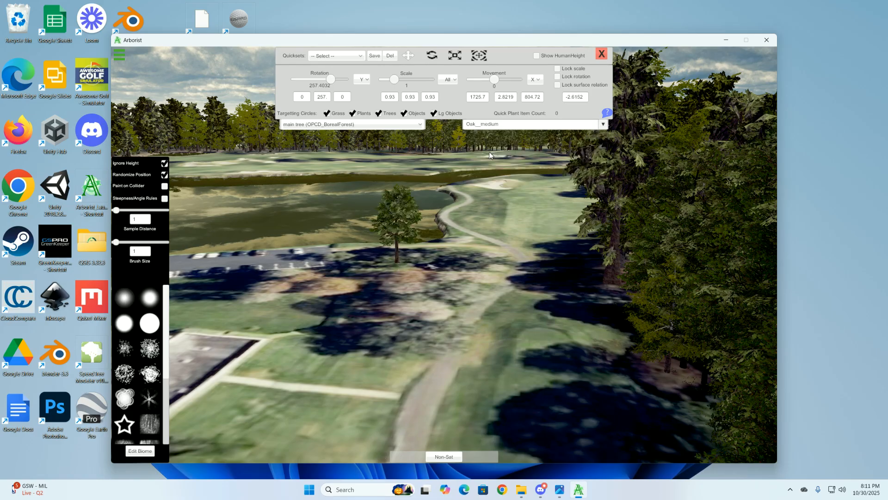
click(424, 287)
click(603, 125)
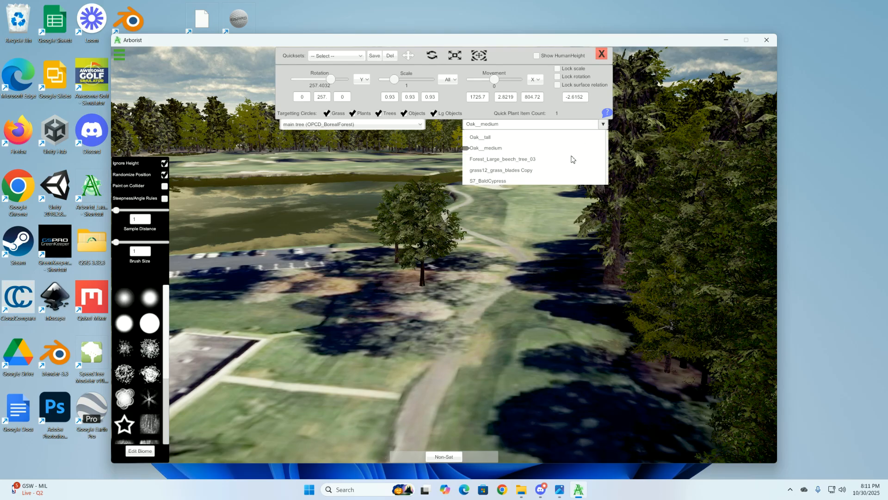
click(496, 160)
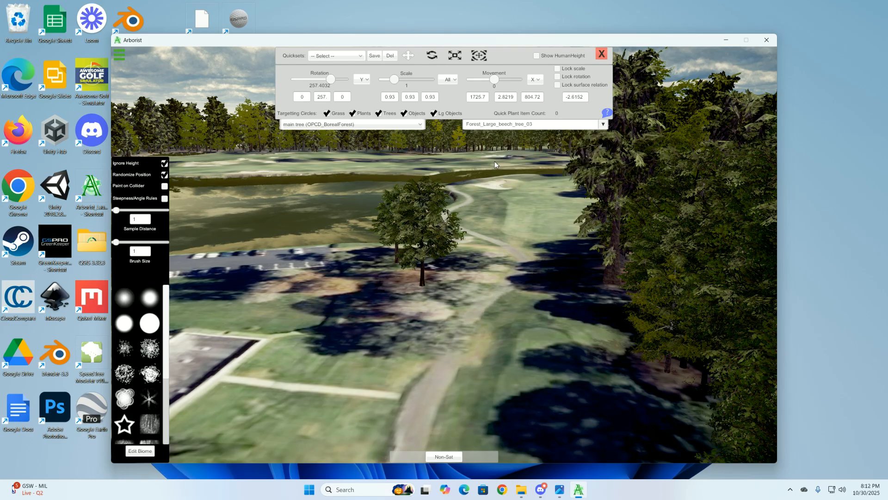
click(378, 290)
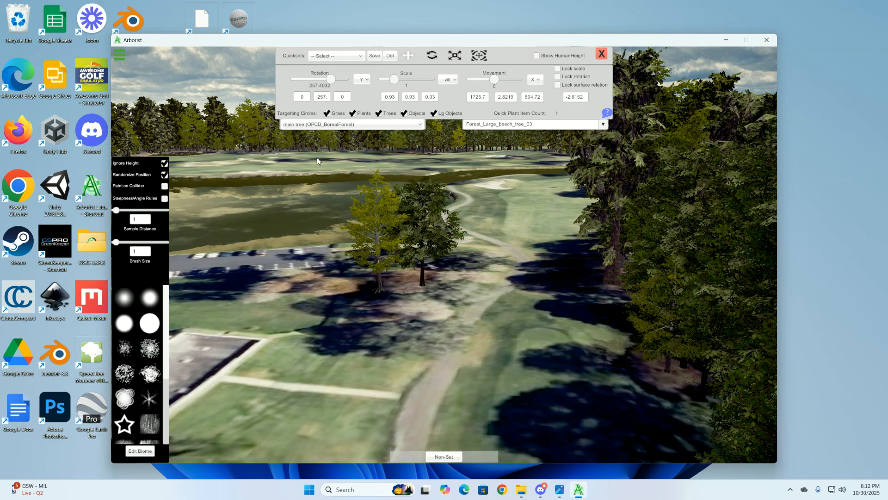
Step: Select the quick plant (OPCD_Biome1) biome and open its vegetation package for editing
click(420, 125)
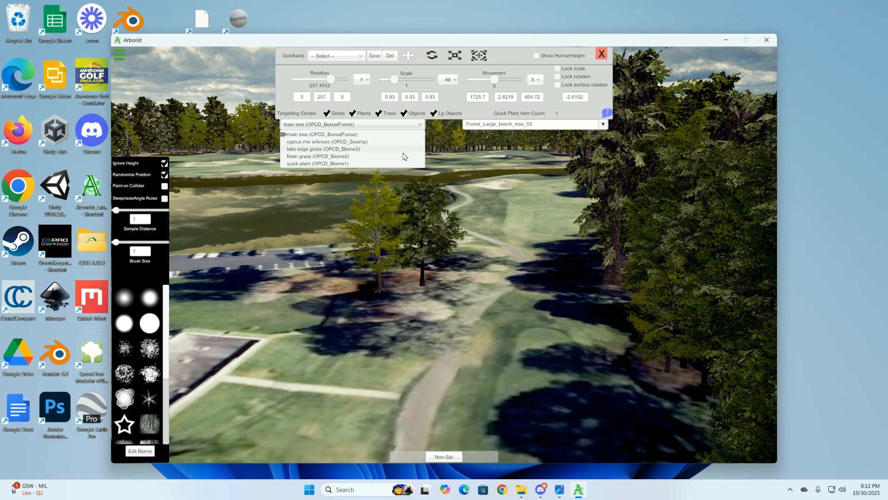
click(304, 164)
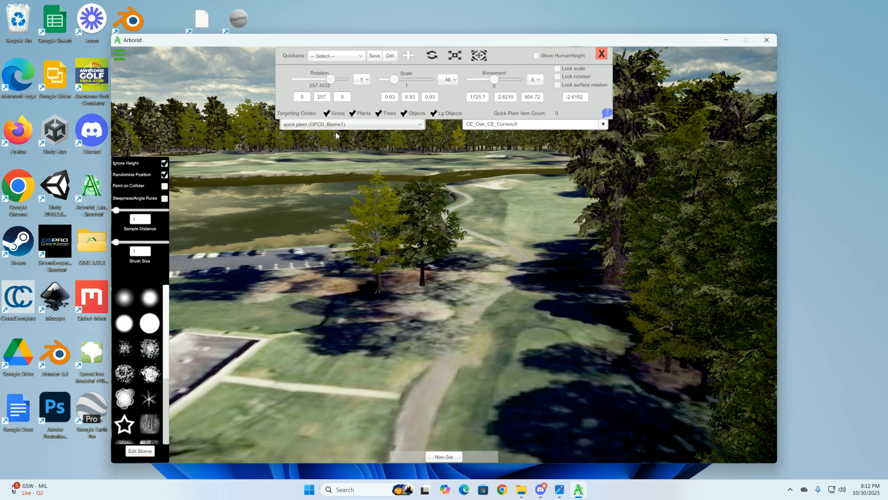
click(120, 55)
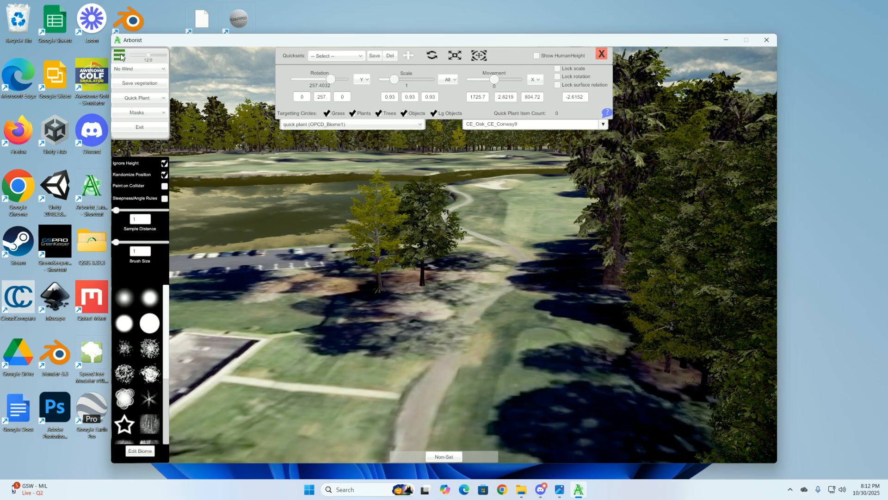
click(141, 99)
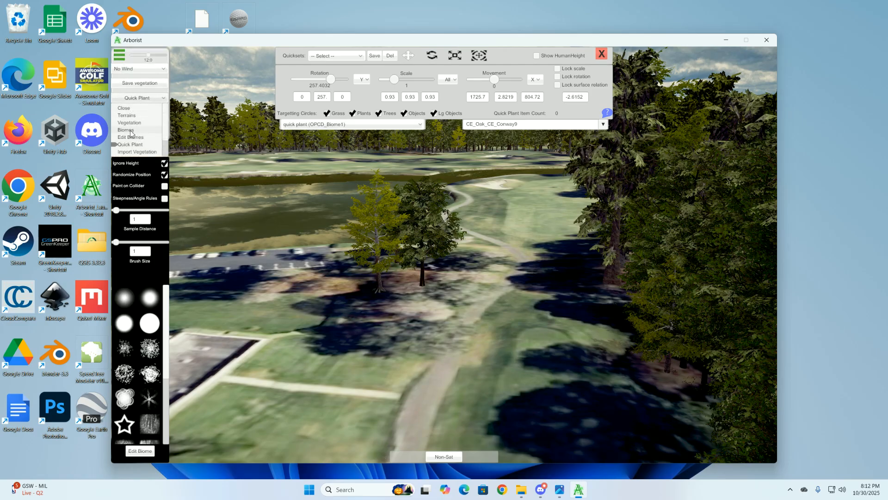
click(138, 135)
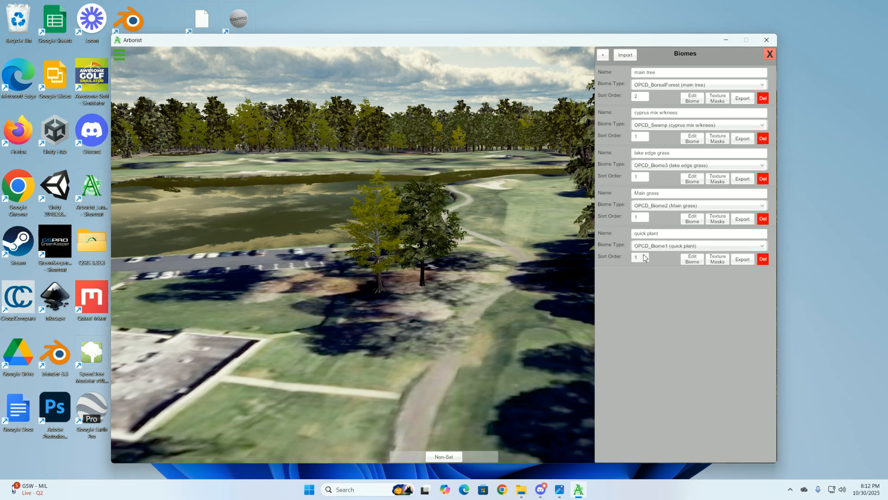
click(691, 260)
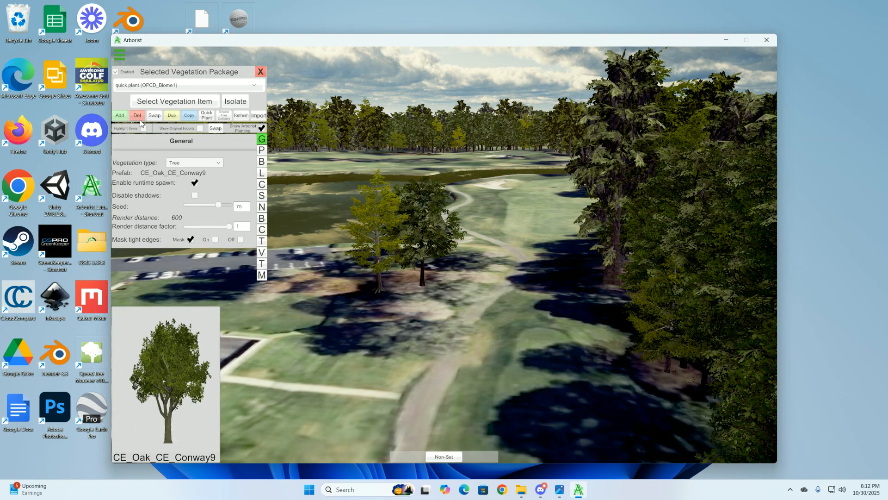
Step: Add the tree CE_DA_Forest_Tree_11920 to the quick plant package from the library filtered to Tree
click(122, 117)
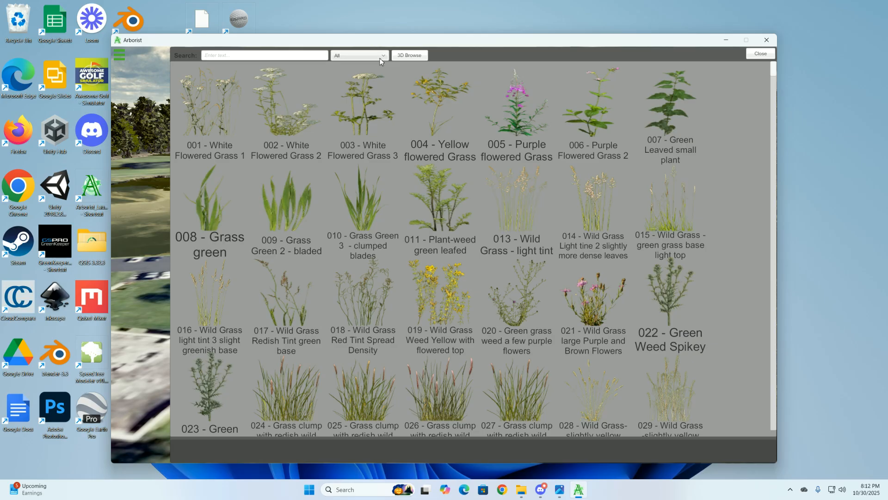
click(358, 55)
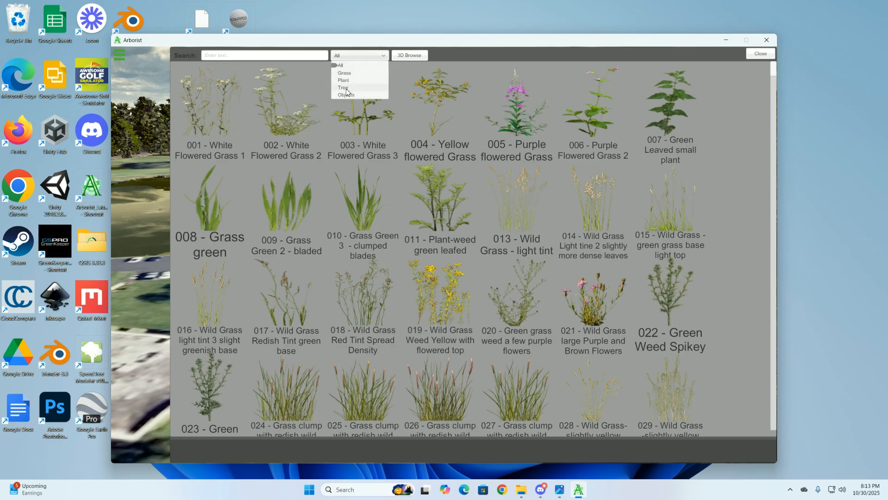
click(346, 88)
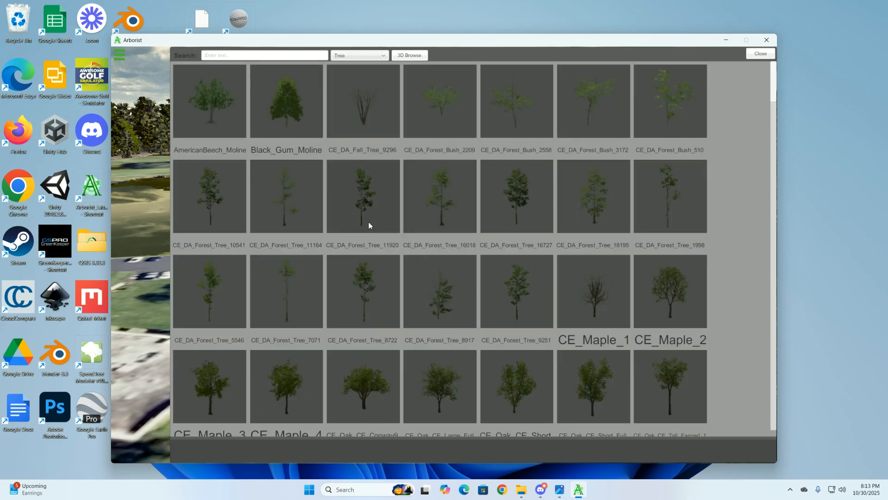
click(369, 193)
click(364, 173)
click(760, 53)
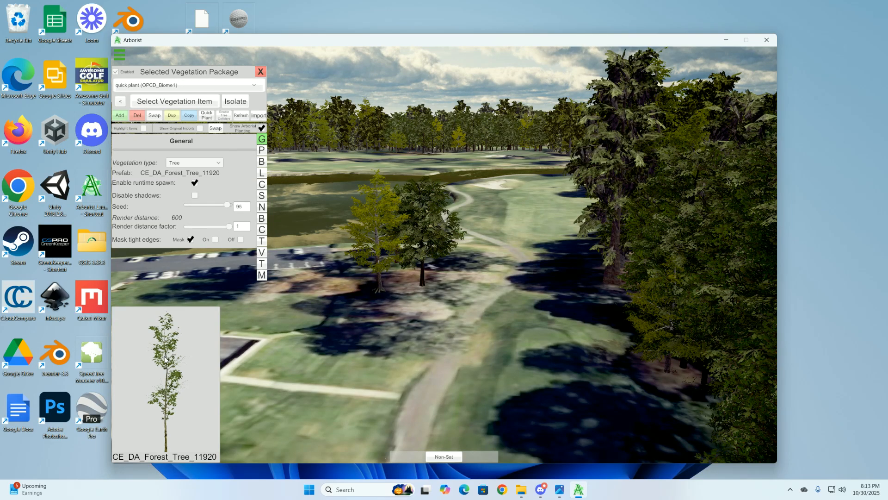
Step: Check the vegetation items in the quick plant package, then close the package editor
click(120, 101)
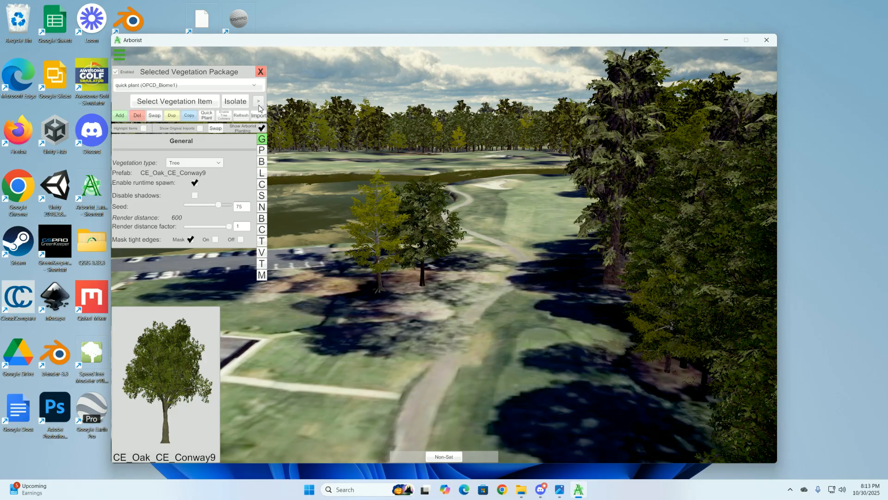
click(258, 101)
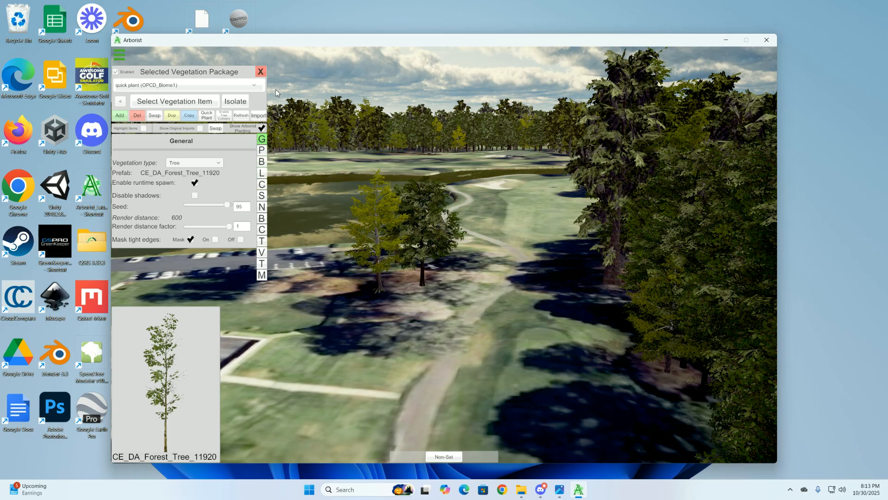
click(261, 72)
right_drag(456, 240, 385, 200)
key(w)
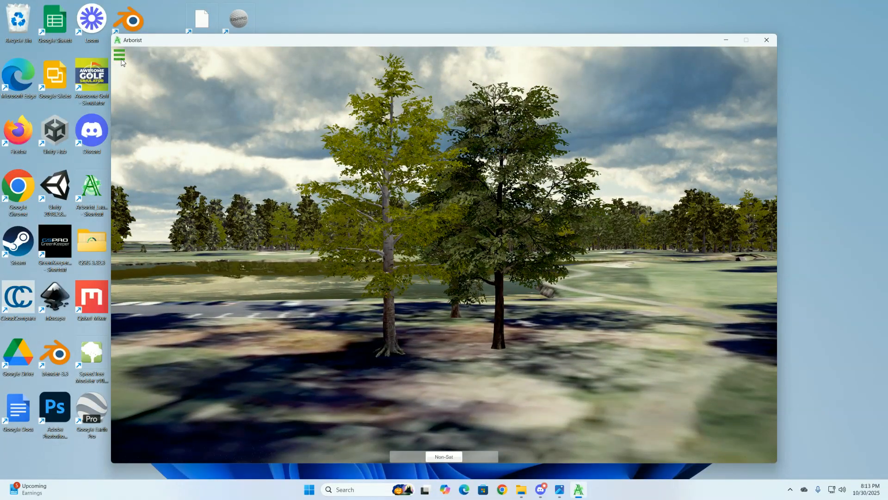
Step: Open the Quick Plant tool and choose Oak__tall from the main tree (OPCD_BorealForest) biome as the item to plant
click(122, 59)
click(148, 99)
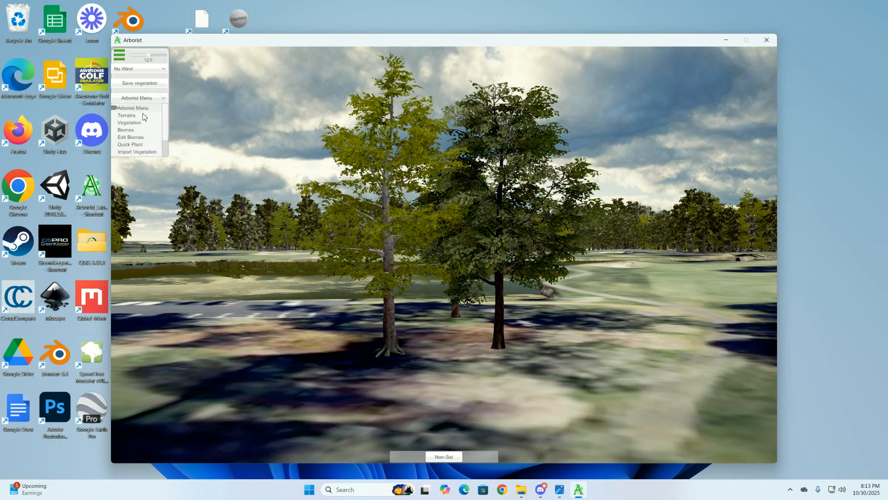
click(135, 145)
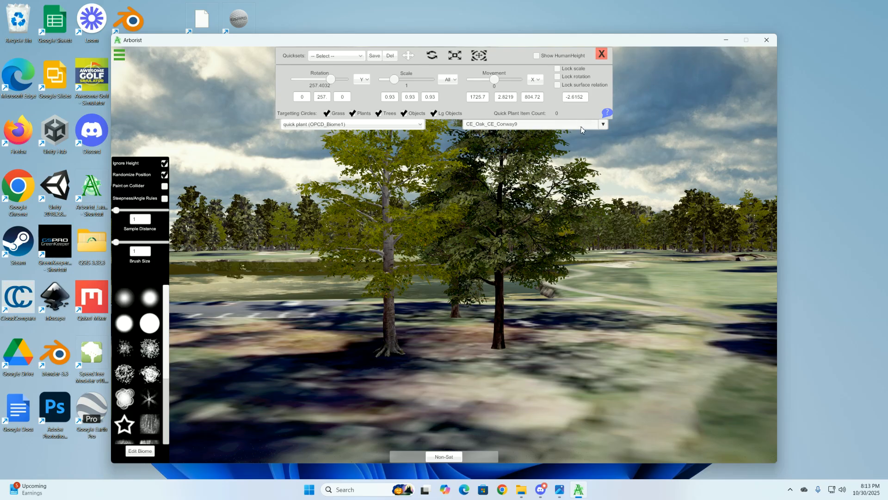
click(602, 124)
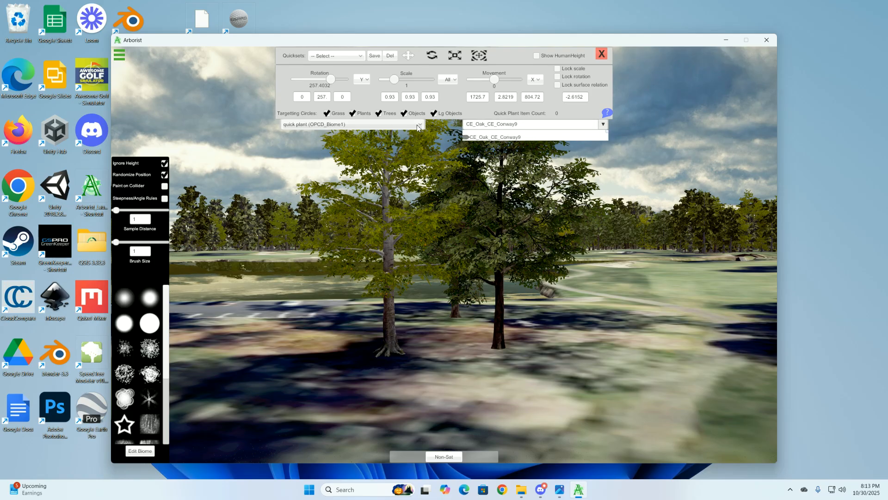
click(376, 125)
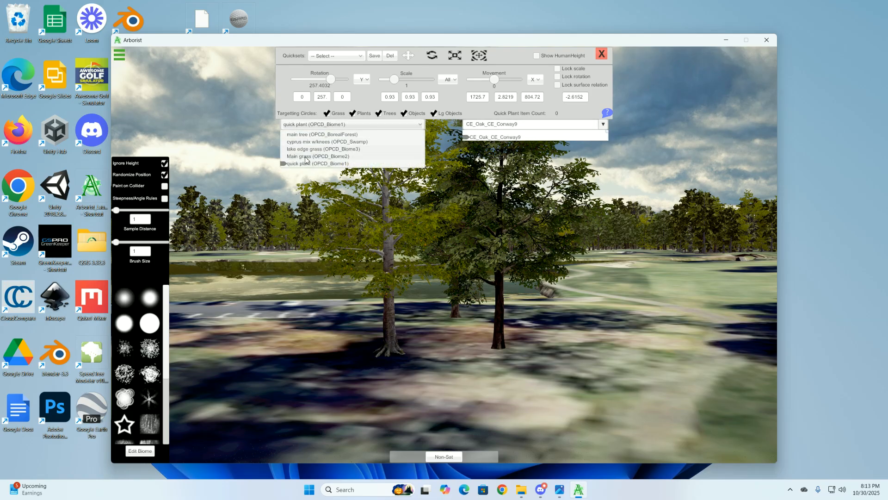
click(304, 135)
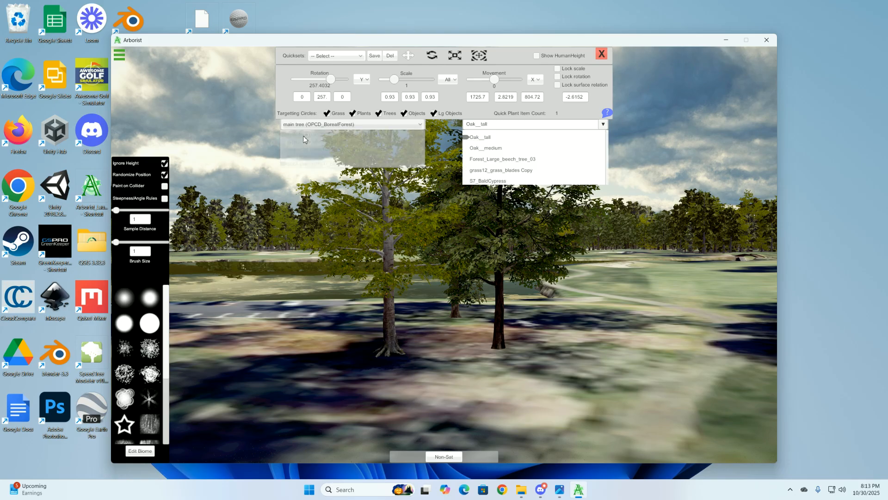
click(484, 138)
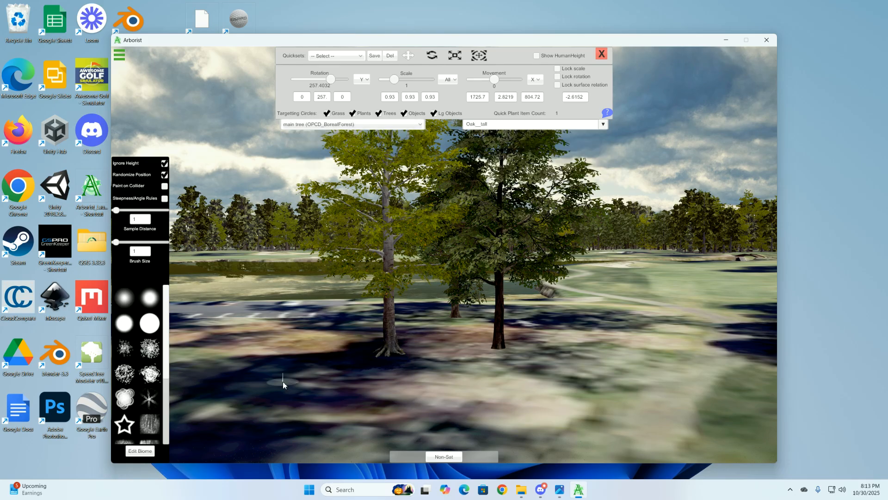
Step: Plant an Oak__tall in the foreground beside the beech tree and remove it again
click(283, 381)
right_drag(365, 347, 387, 346)
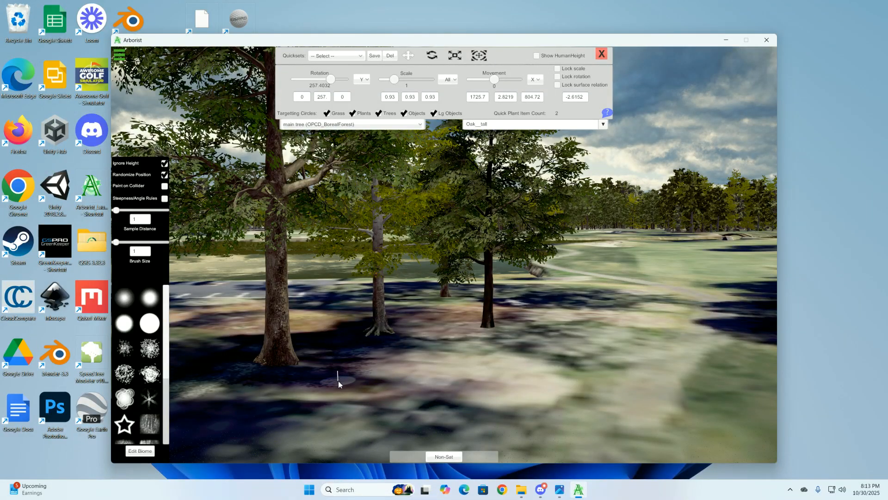
shift+click(278, 362)
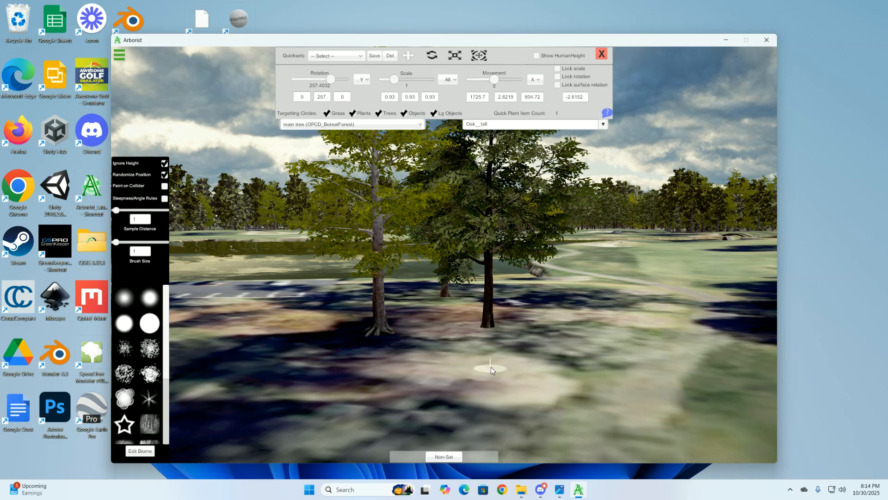
Step: Remove the original Oak__tall standing behind the beech and the Oak__medium
right_drag(491, 367, 484, 374)
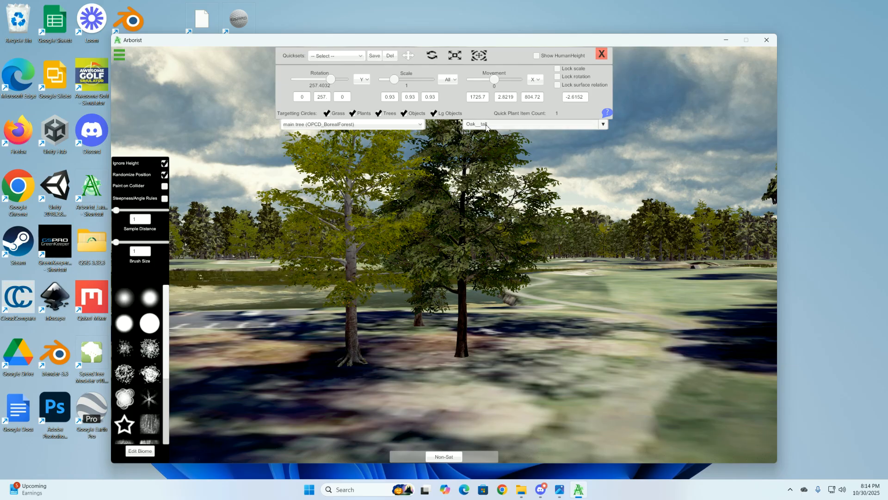
right_drag(489, 320, 523, 311)
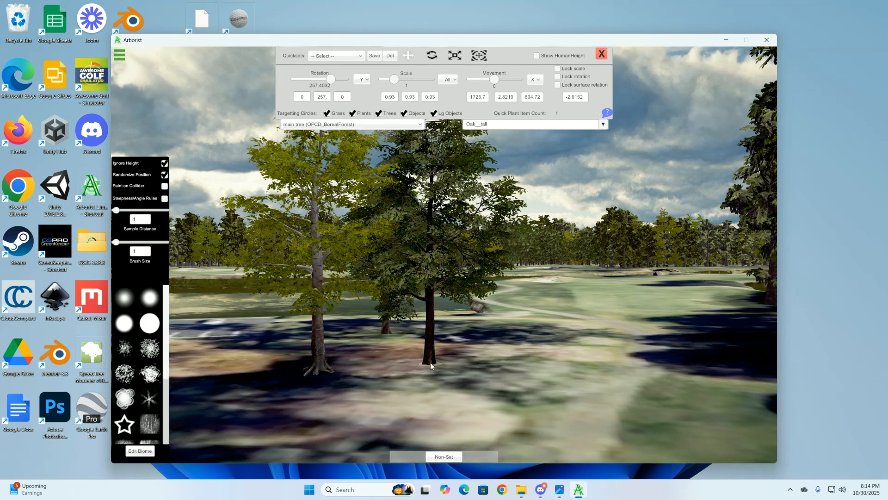
key(Delete)
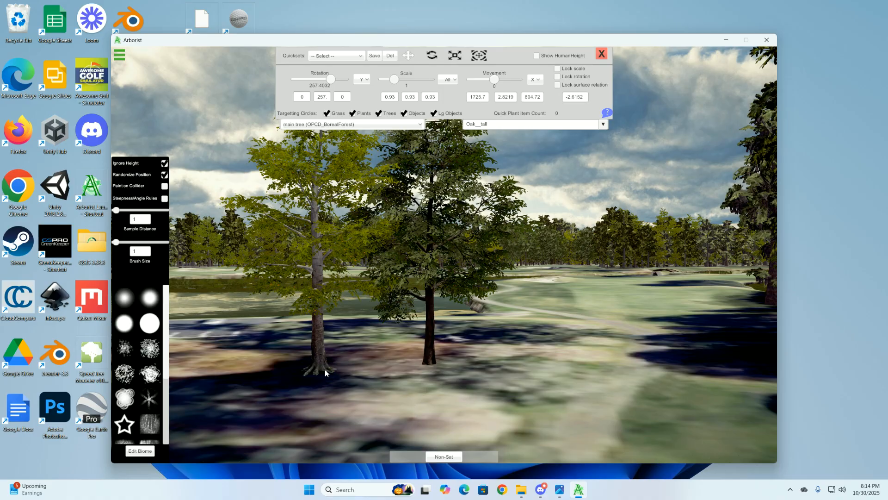
Step: Display the targeting circles under the trees, then select and remove the Forest_Large_beech_tree_03 beside the Oak__medium
right_drag(407, 404, 416, 387)
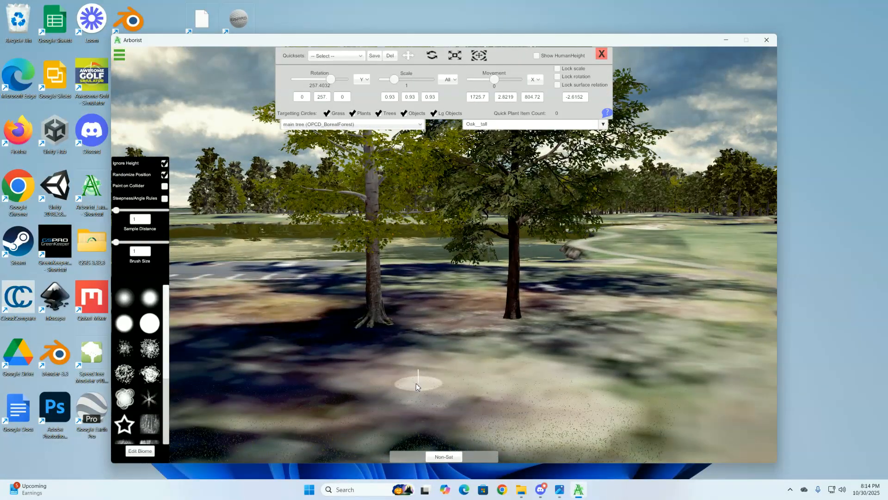
key(ctrl)
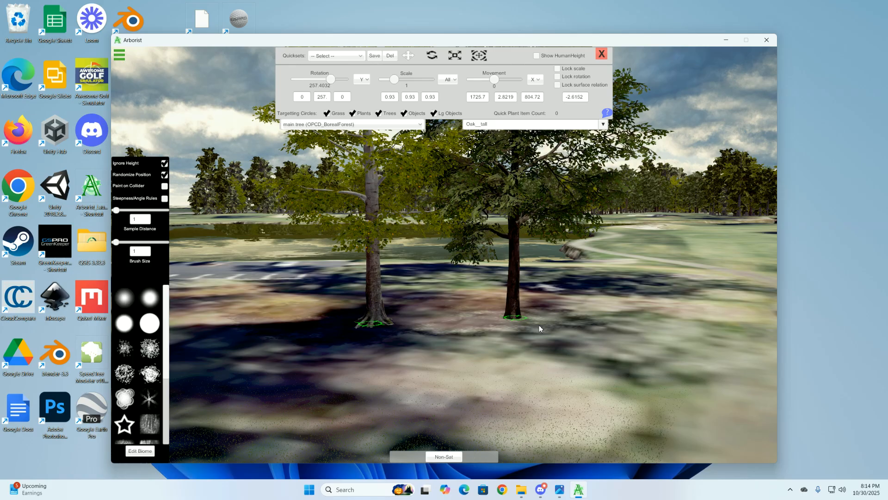
right_drag(558, 341, 523, 326)
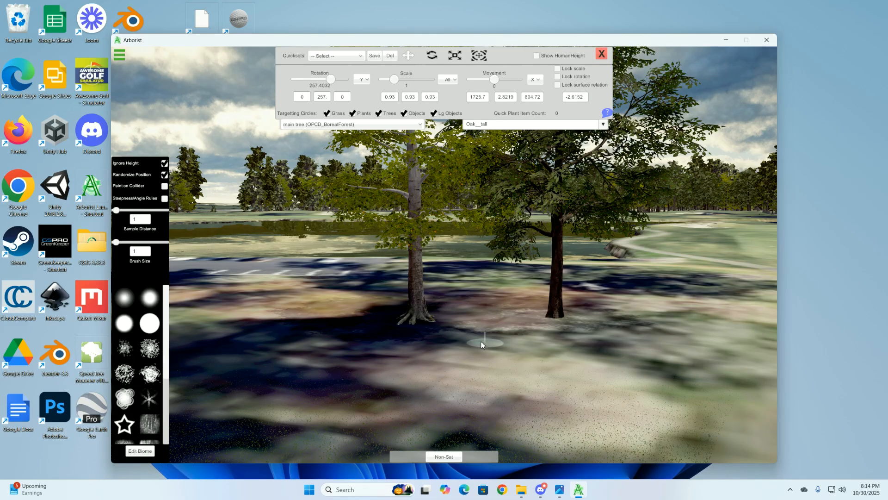
mouse_move(446, 338)
right_down()
mouse_move(507, 330)
mouse_move(514, 337)
mouse_move(460, 357)
right_up()
key(shift)
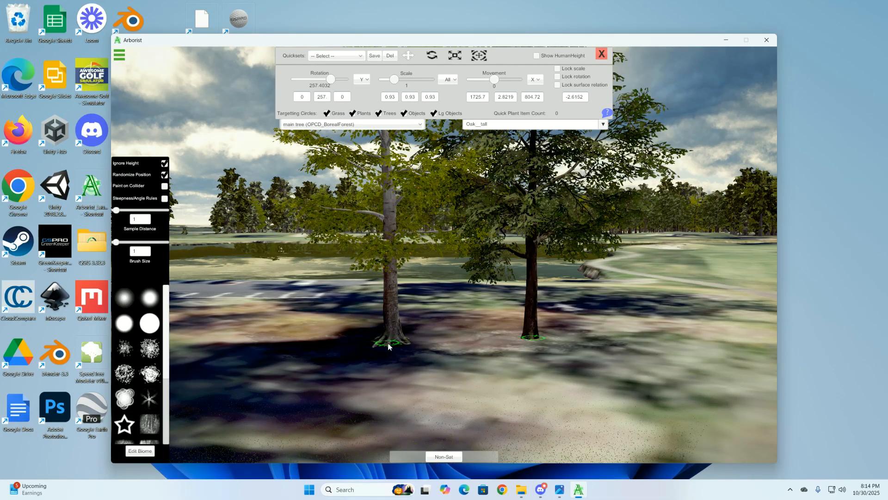
click(388, 345)
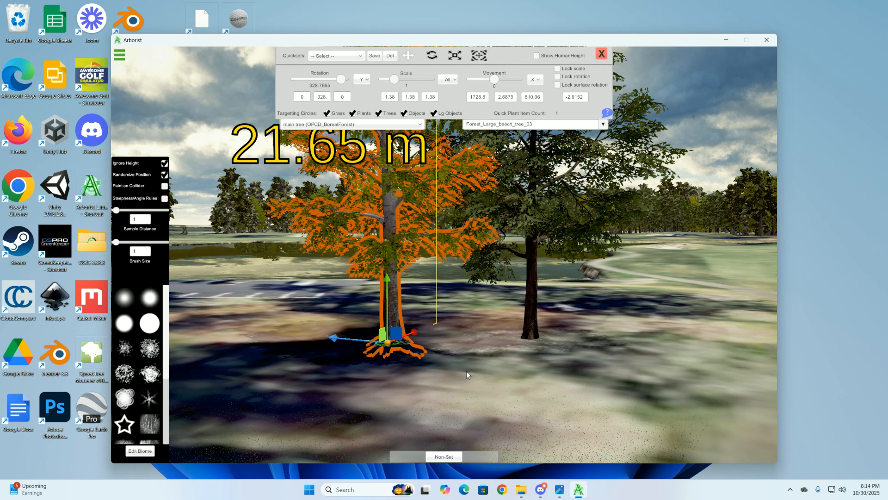
click(488, 376)
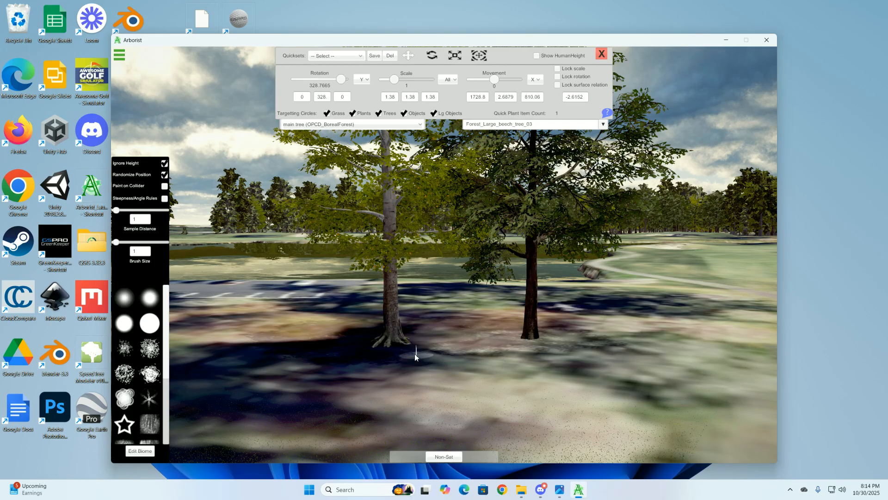
shift+click(391, 341)
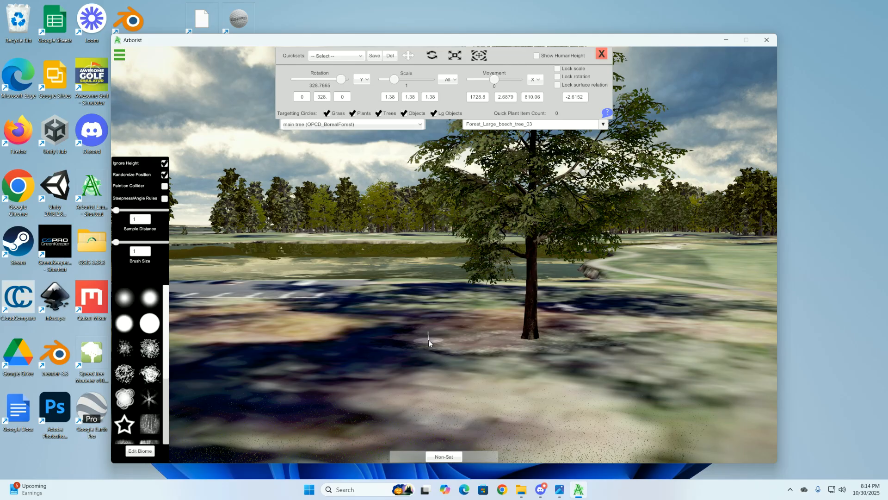
Step: Select the remaining Oak__medium and raise it slightly, to a Y position of about 2.98
click(532, 342)
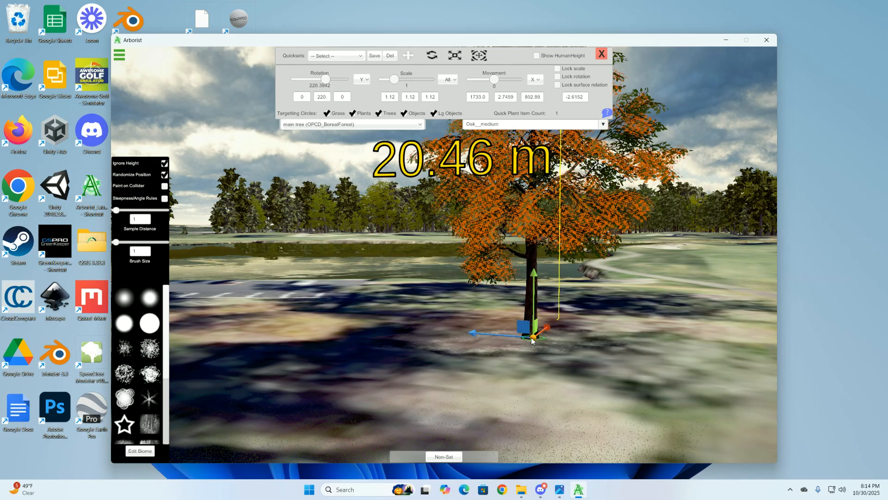
right_drag(551, 359, 436, 281)
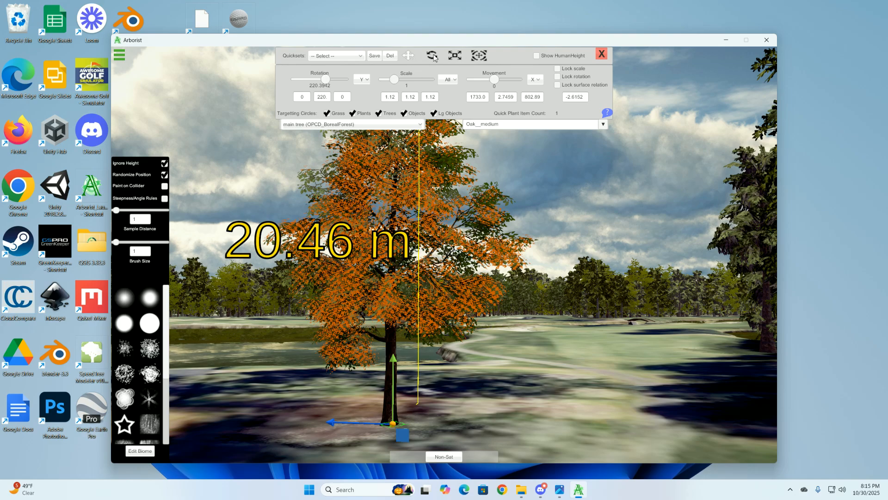
click(454, 56)
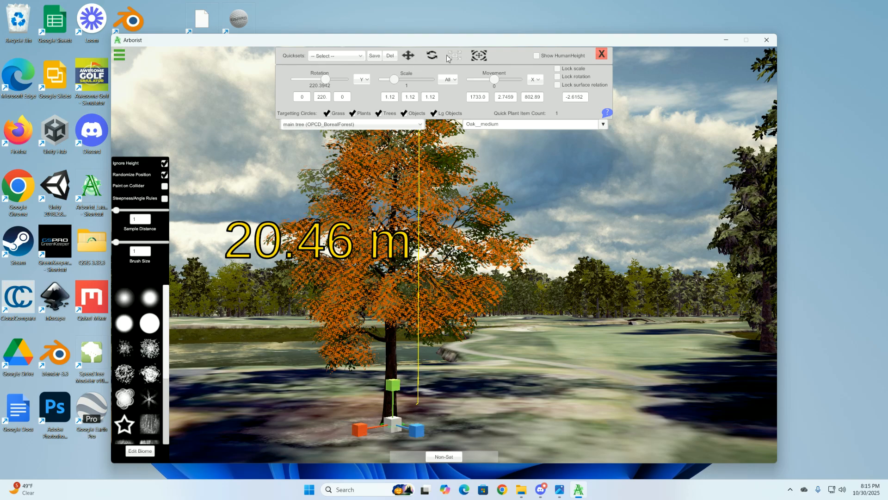
click(433, 56)
click(456, 56)
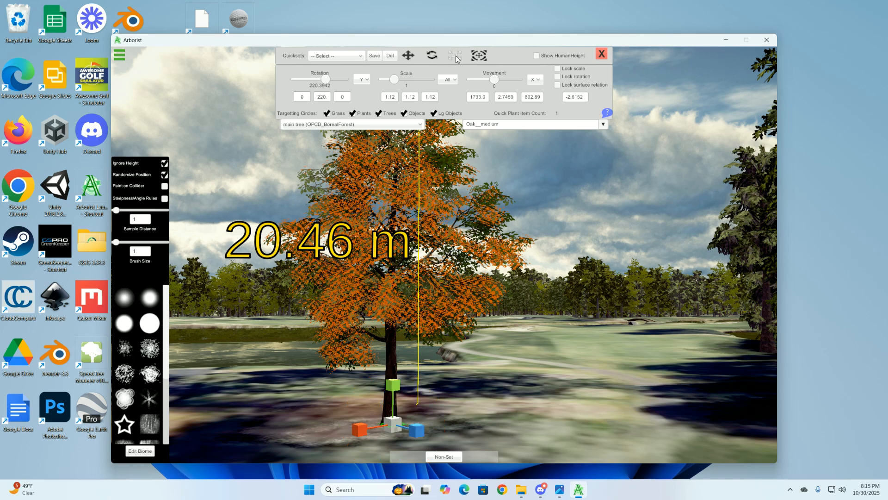
click(408, 56)
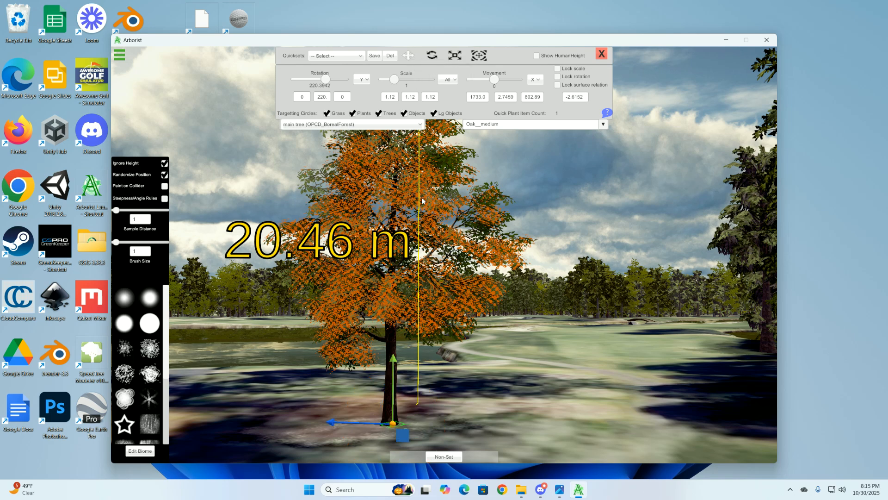
drag(393, 362, 391, 354)
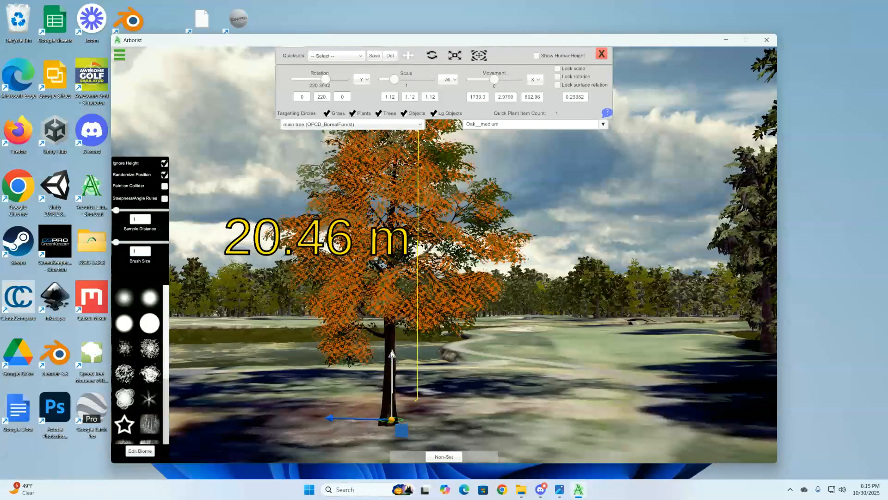
Step: Scale the Oak__medium unevenly along its axes to about 1.37, 1.05 and 1.46, making it wider and shorter
click(455, 56)
mouse_move(388, 422)
mouse_down()
mouse_move(397, 413)
mouse_move(394, 420)
mouse_up()
mouse_move(393, 383)
mouse_down()
mouse_move(392, 397)
mouse_move(393, 386)
mouse_up()
drag(415, 425, 422, 427)
drag(364, 428, 353, 427)
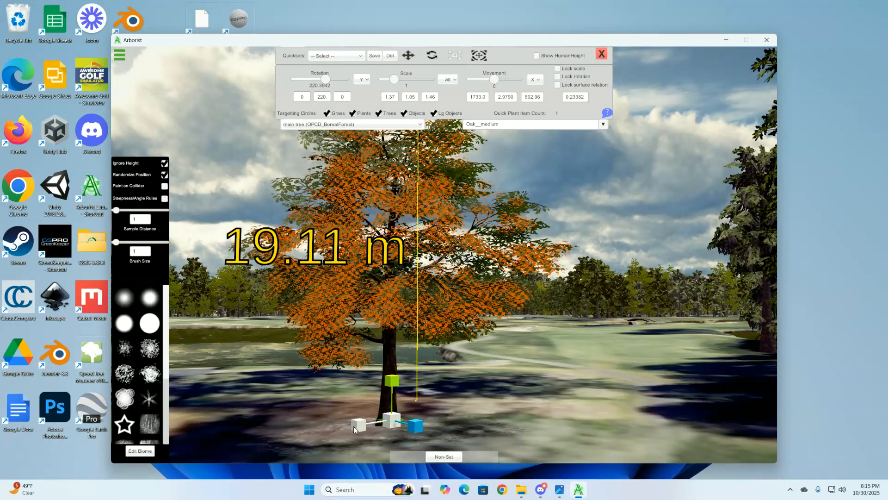
Step: Enlarge the Oak__medium proportionally to a scale of about 1.63, 1.19 and 1.74
right_drag(490, 347, 493, 327)
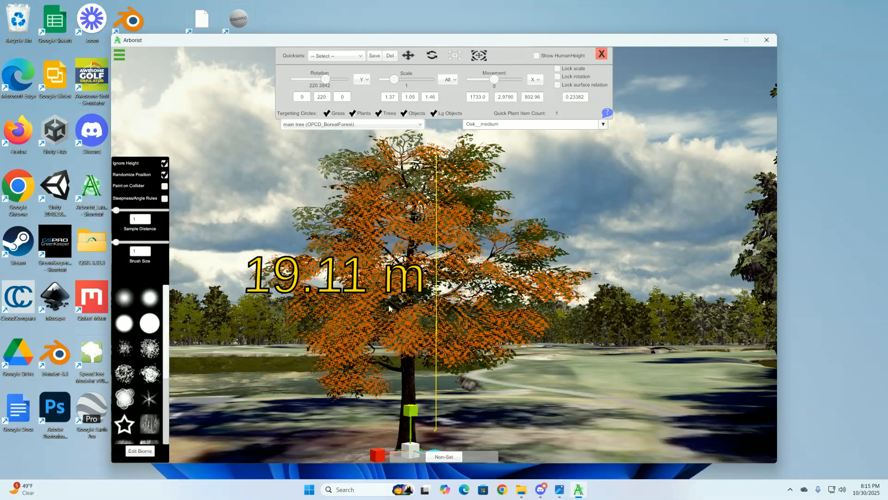
right_drag(454, 322, 494, 320)
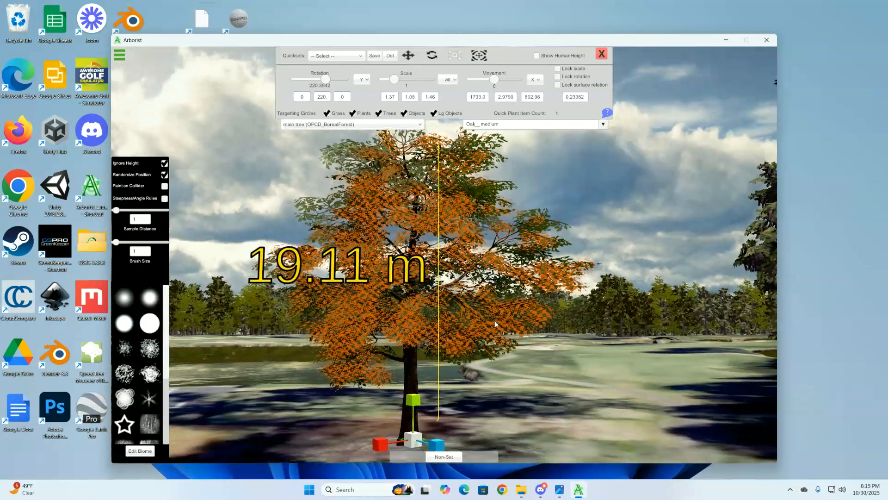
right_drag(482, 385, 479, 370)
drag(413, 424, 415, 387)
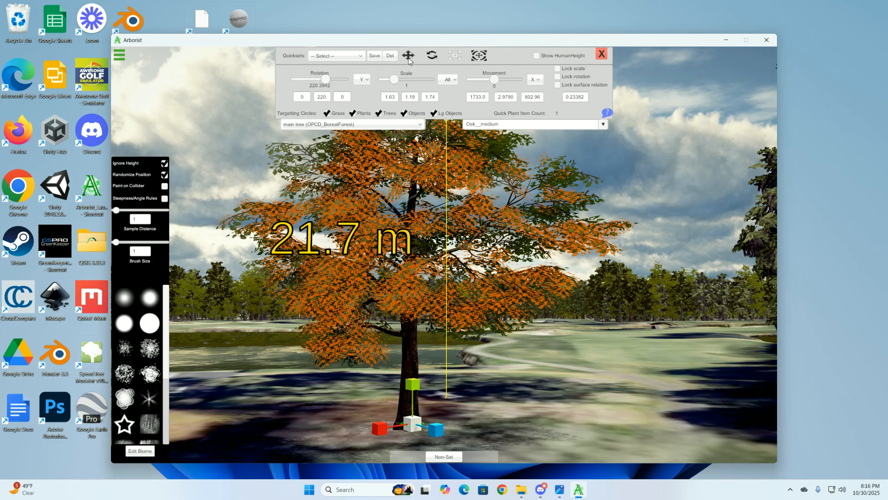
Step: Lower the enlarged Oak__medium into the ground, to a Y position of about 1.17
click(409, 56)
drag(415, 356, 412, 394)
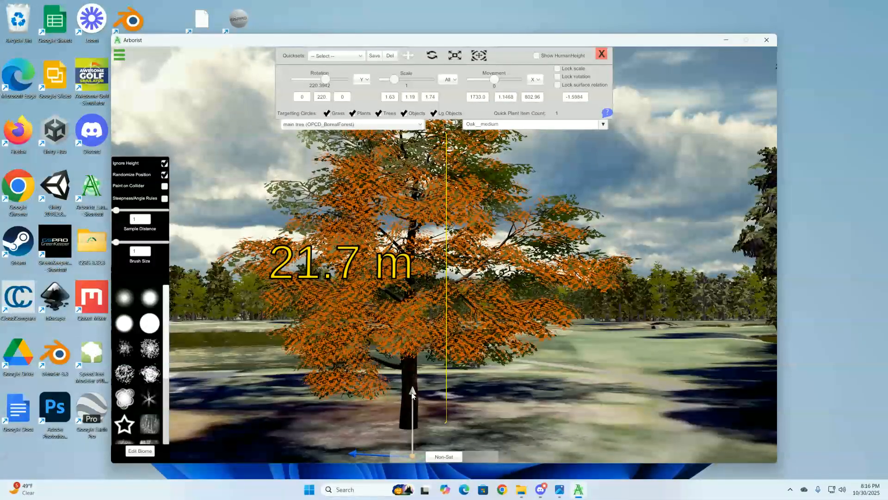
right_drag(500, 343, 494, 350)
key(s)
key(s)
key(e)
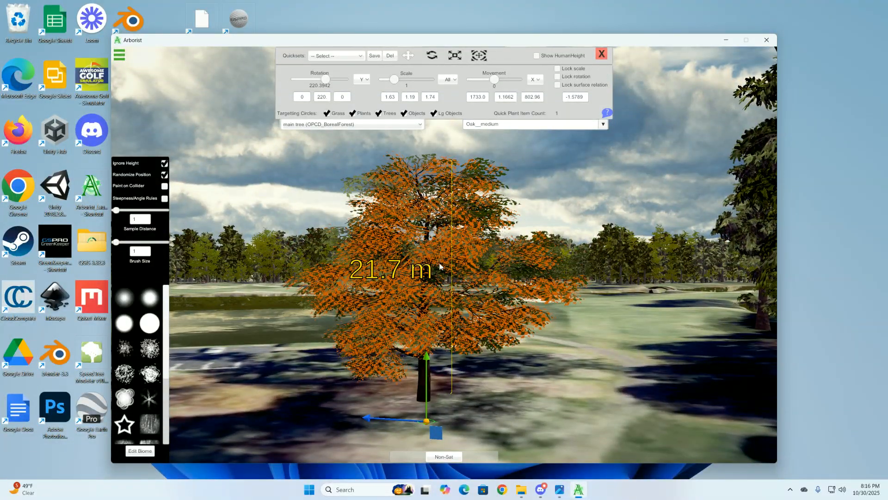
Step: Lock the scale and surface relation, then plant two more Oak__medium trees near the adjusted one
click(557, 85)
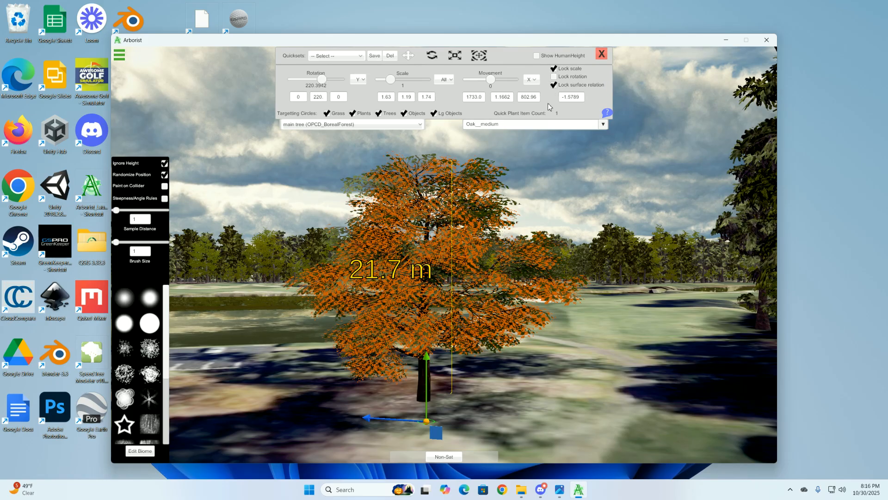
right_drag(522, 298, 515, 317)
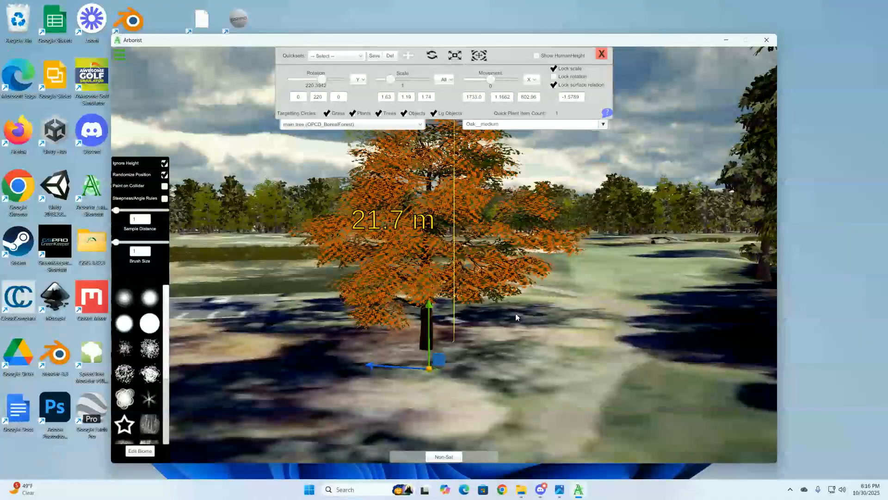
click(505, 341)
click(520, 354)
right_drag(520, 354, 480, 345)
click(483, 332)
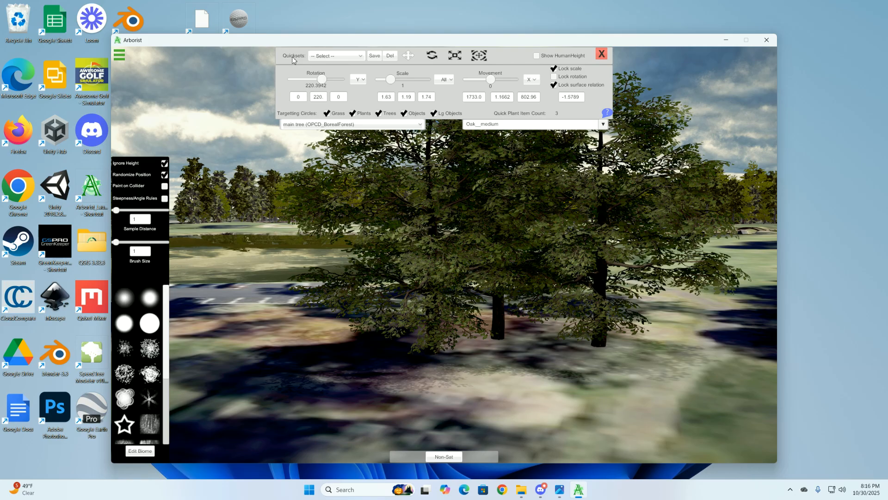
Step: Save the current Quick Plant settings as a quickset named azsdf
click(374, 57)
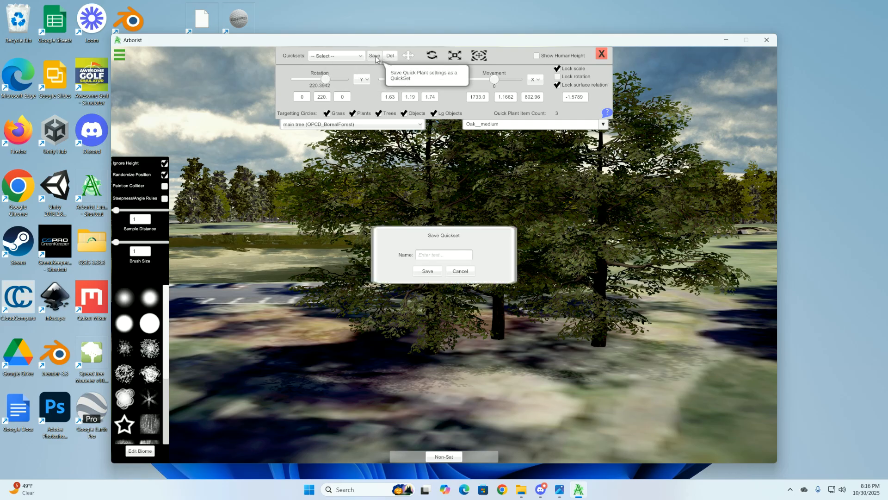
click(435, 258)
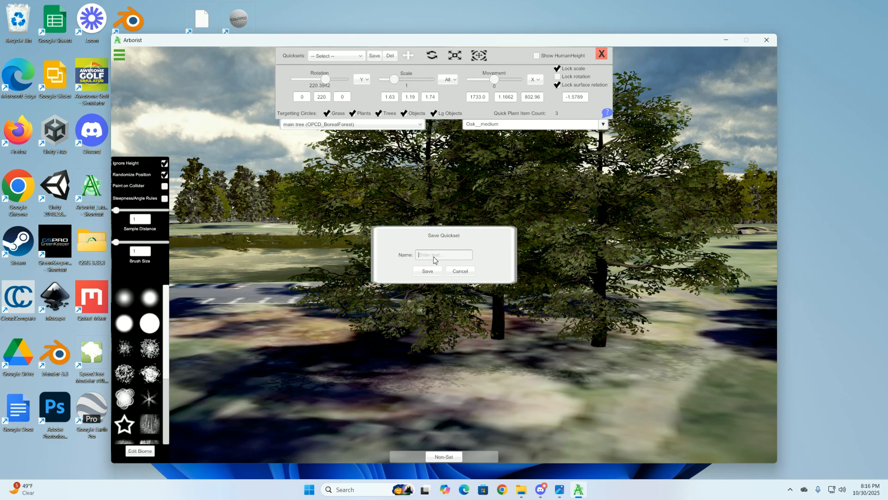
click(425, 271)
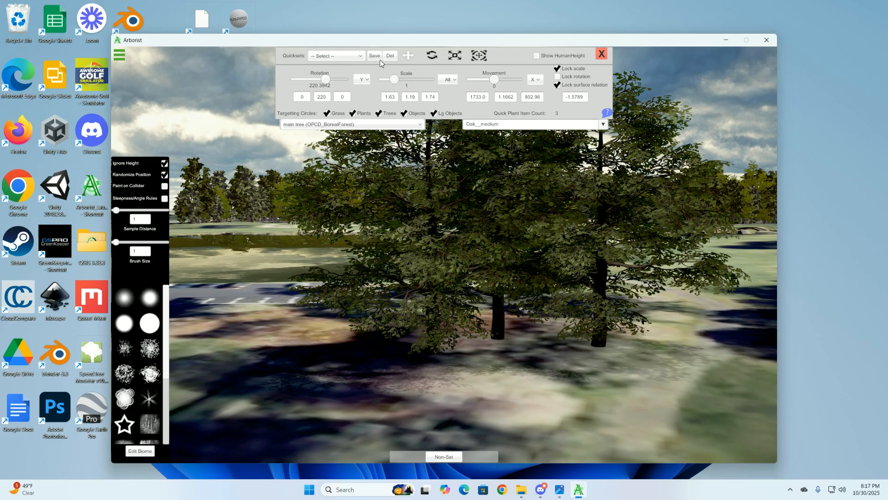
Step: Load the azsdf quickset and turn off the scale and surface relation locks
click(360, 56)
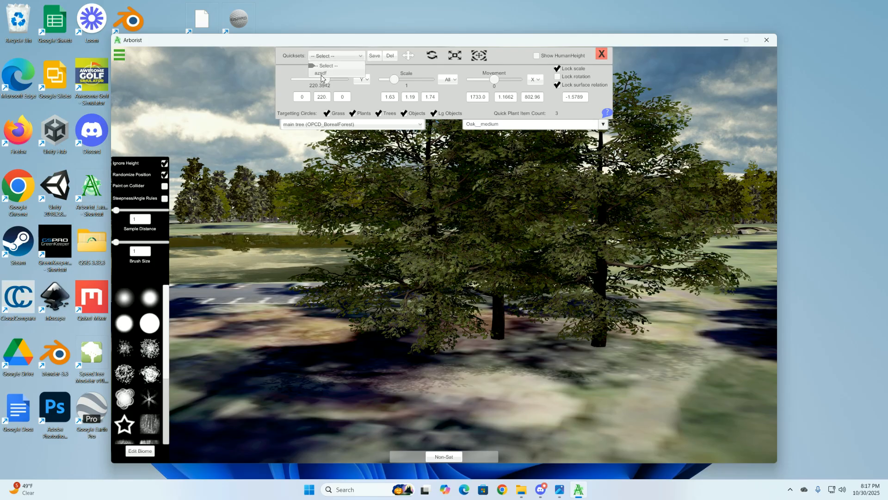
click(321, 74)
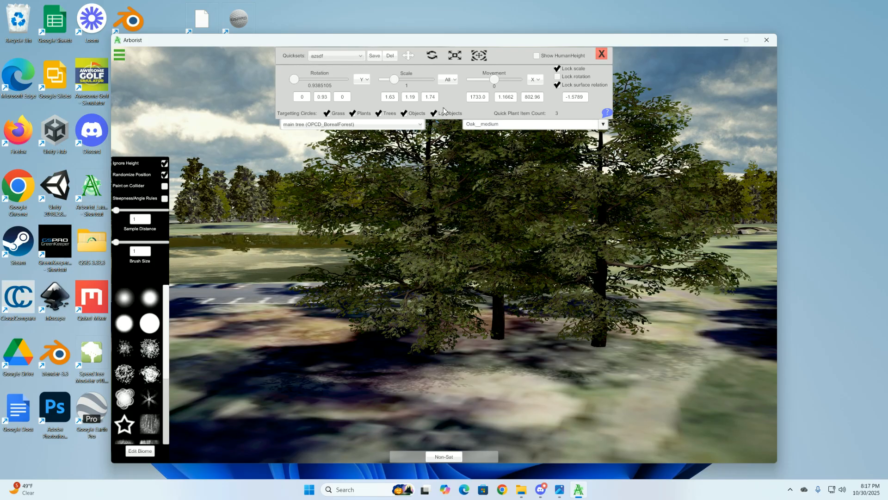
click(558, 69)
click(558, 85)
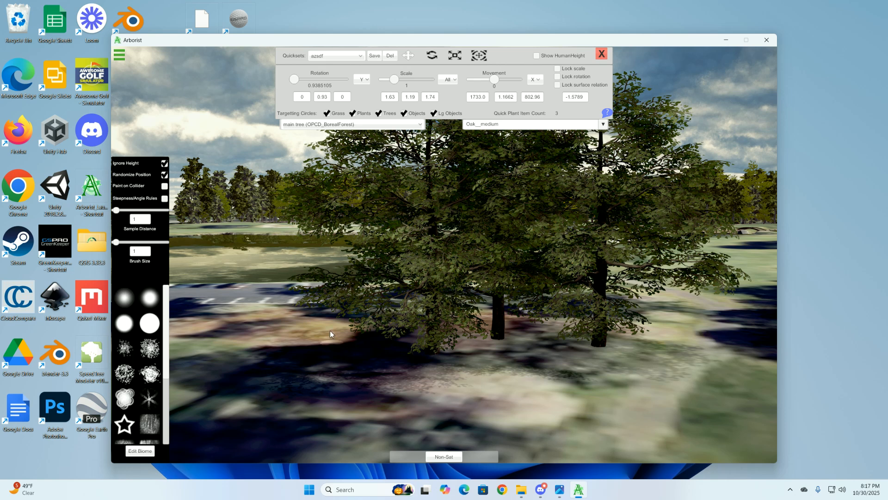
Step: Plant two more Oak__medium trees in front of the existing group, reapplying the azsdf quickset before the second one
click(279, 366)
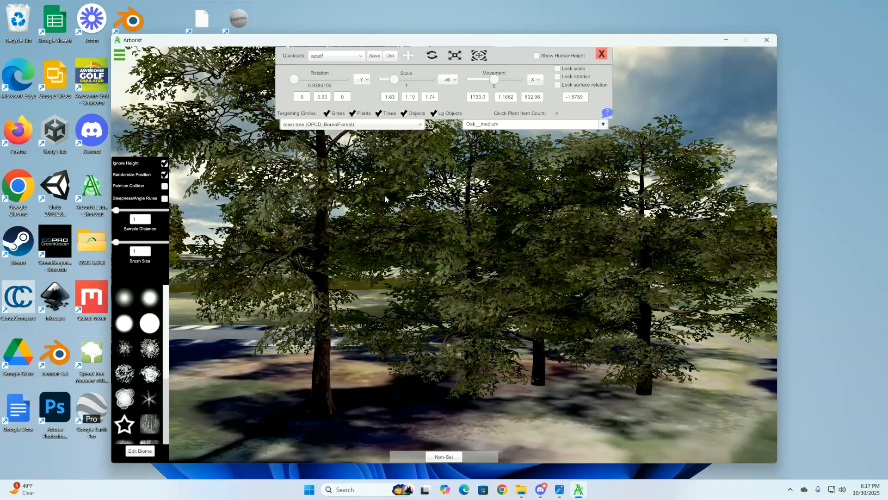
click(362, 57)
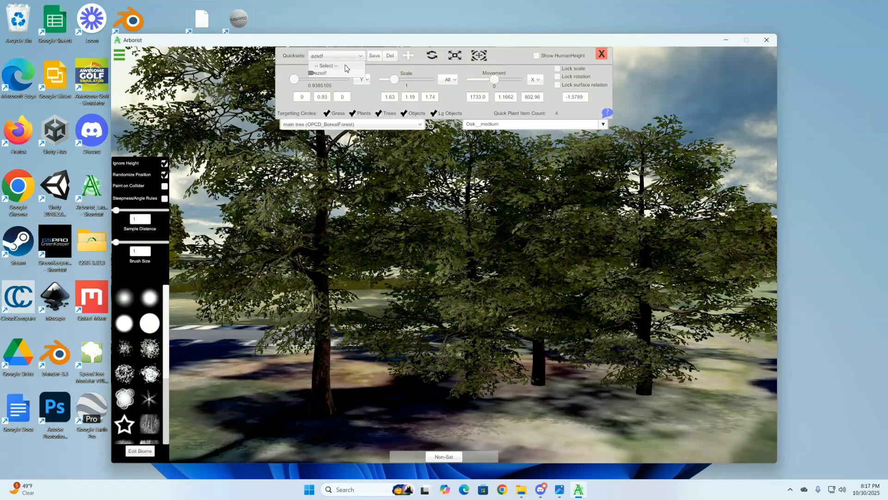
click(326, 74)
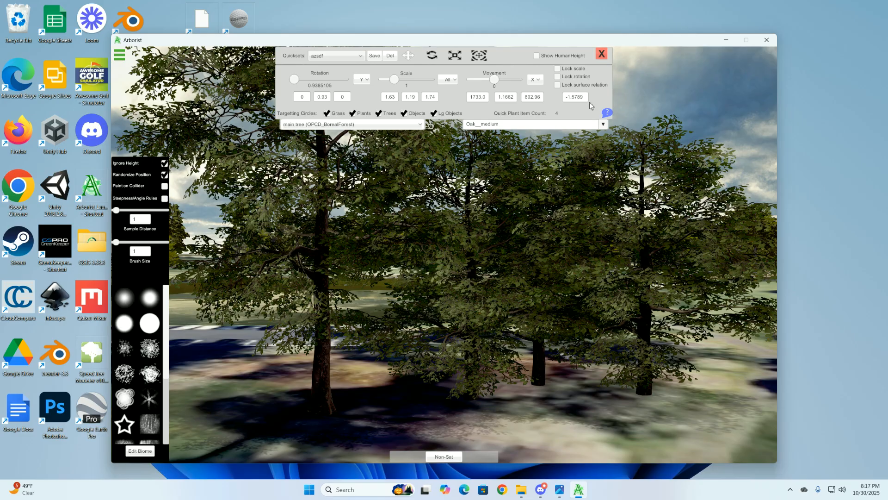
click(384, 416)
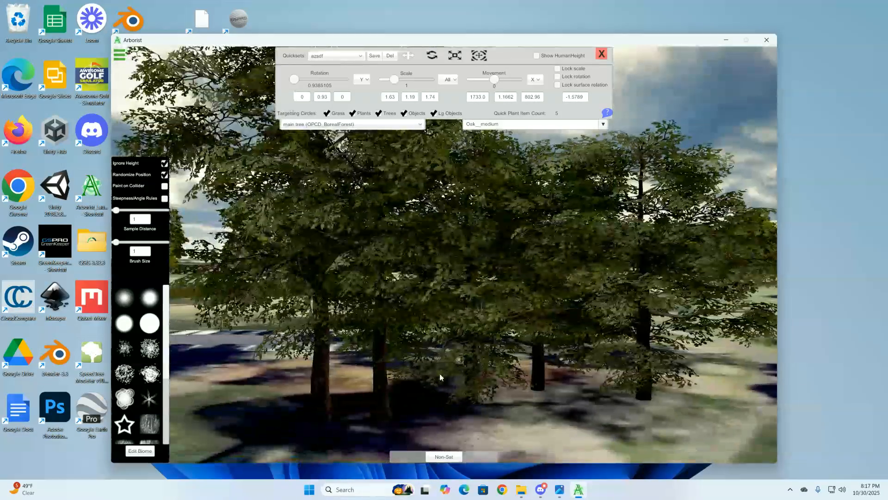
Step: Remove three of the planted Oak__medium trees one at a time, leaving the two farthest from the newly planted ones
right_drag(440, 374, 431, 385)
ctrl+click(394, 388)
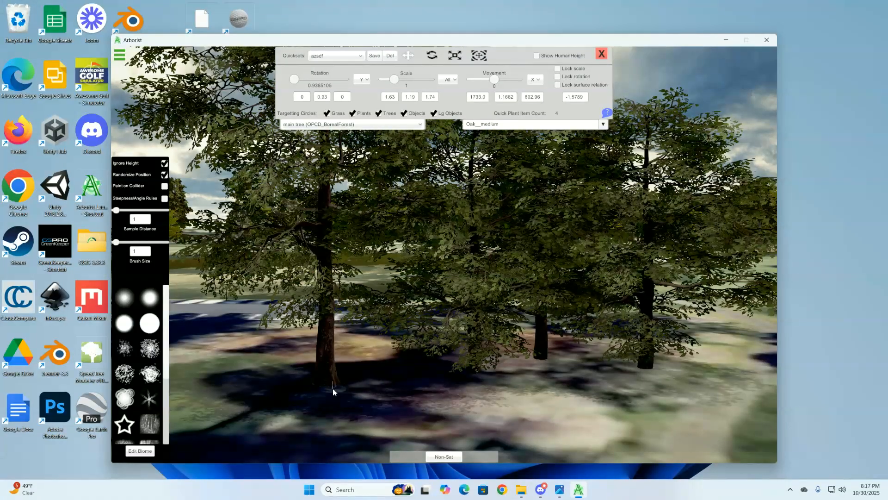
ctrl+click(332, 387)
right_drag(384, 384, 416, 385)
ctrl+click(416, 384)
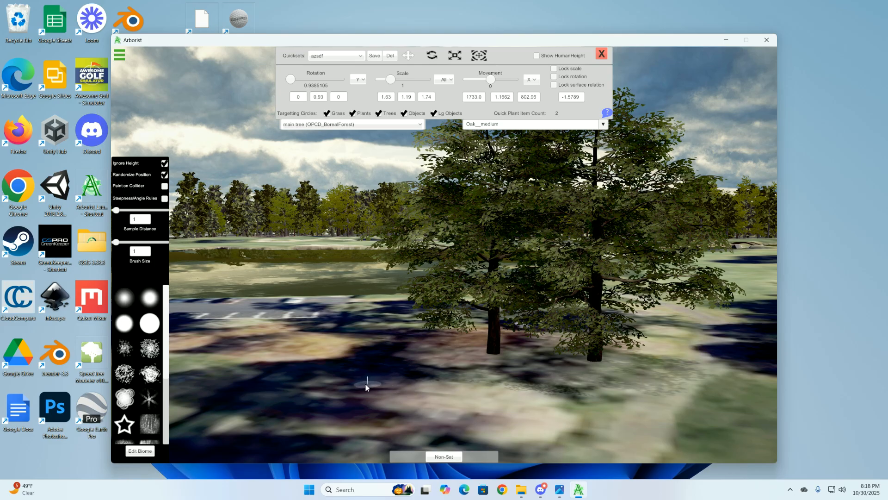
Step: Plant a single Oak__medium and a dense cluster at brush size about 8.66, and erase all the planted trees
click(343, 374)
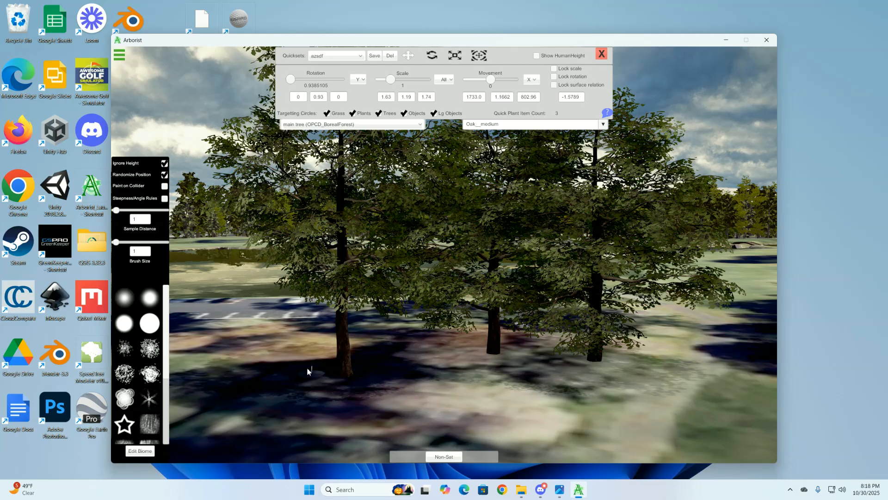
drag(118, 245, 131, 246)
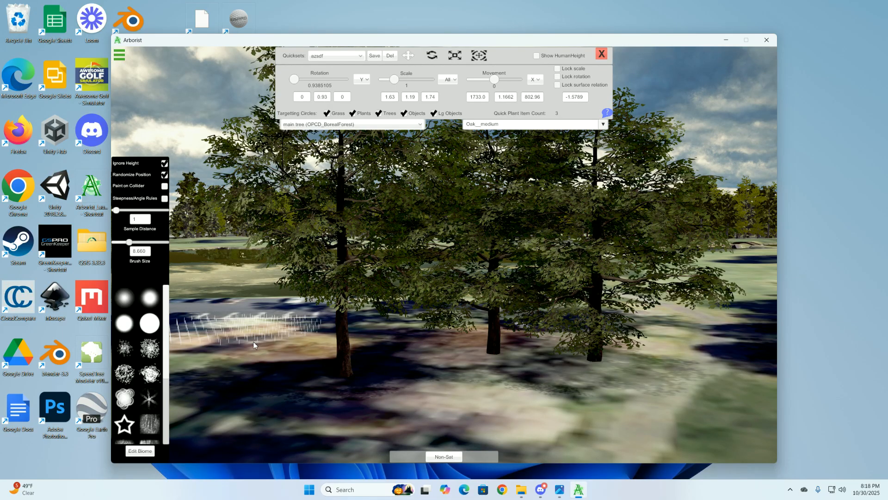
click(473, 380)
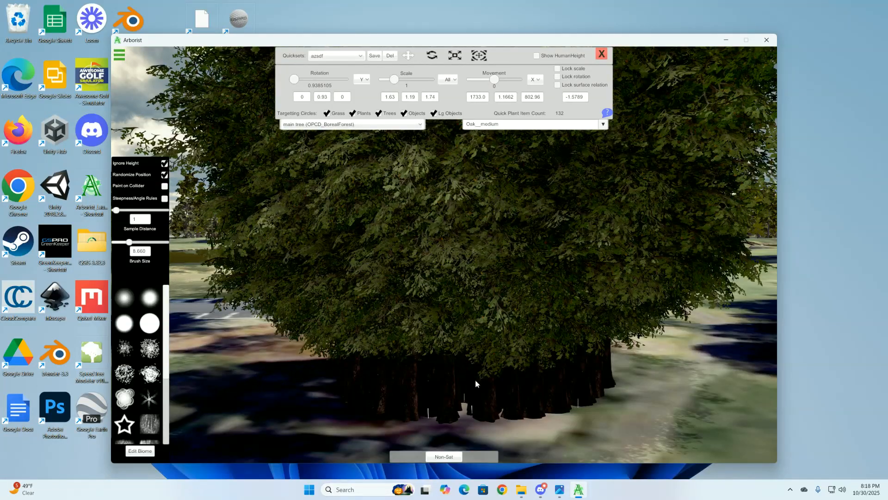
mouse_move(560, 387)
shift+mouse_down()
mouse_move(400, 389)
mouse_move(436, 372)
shift+mouse_up()
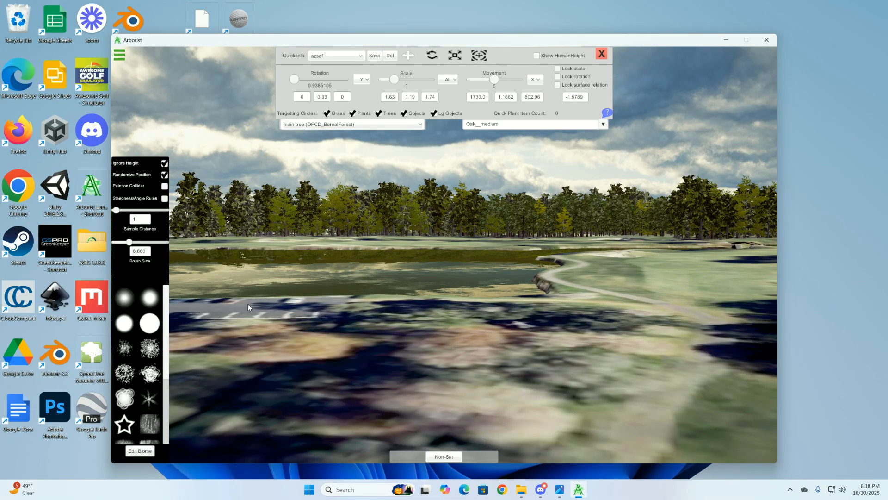
Step: Try a smaller brush size of about 4.83 with a sample distance of about 3.85
drag(117, 211, 134, 215)
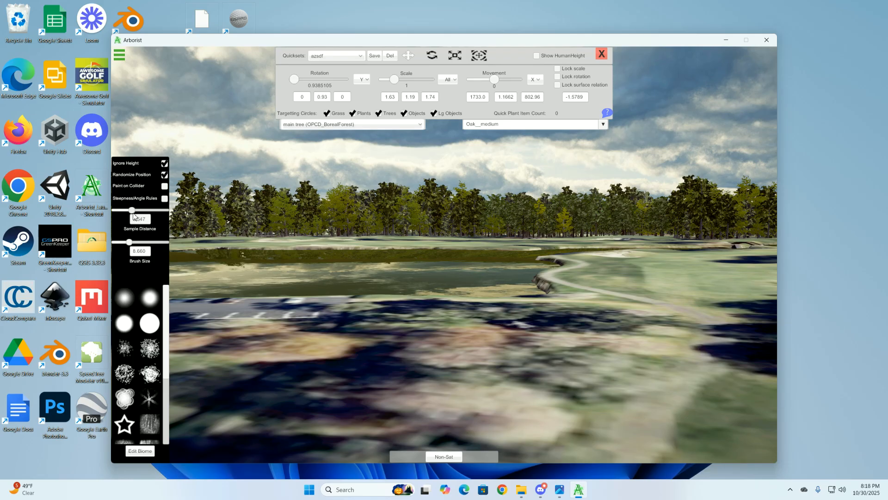
drag(133, 213, 127, 213)
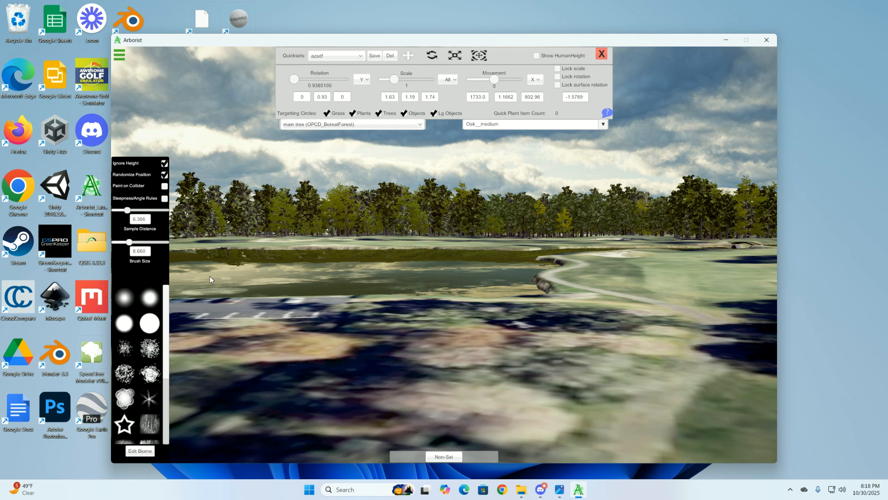
drag(138, 246, 124, 245)
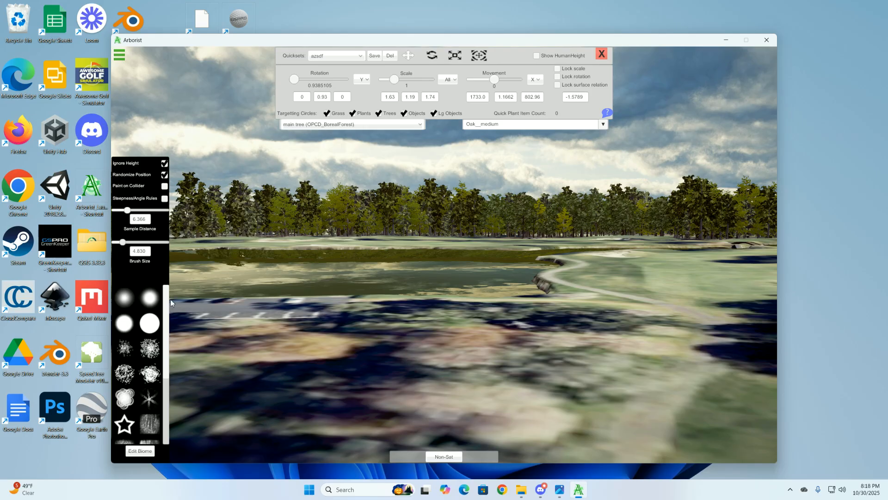
drag(128, 213, 120, 215)
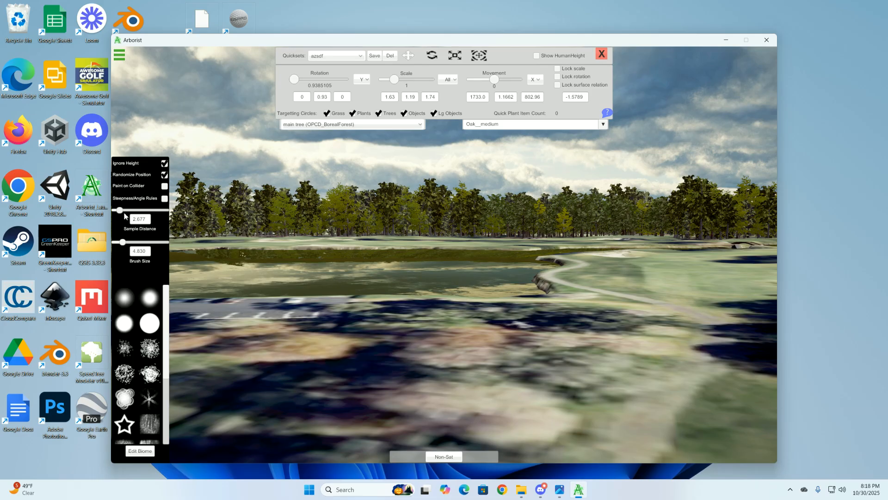
drag(119, 212, 122, 212)
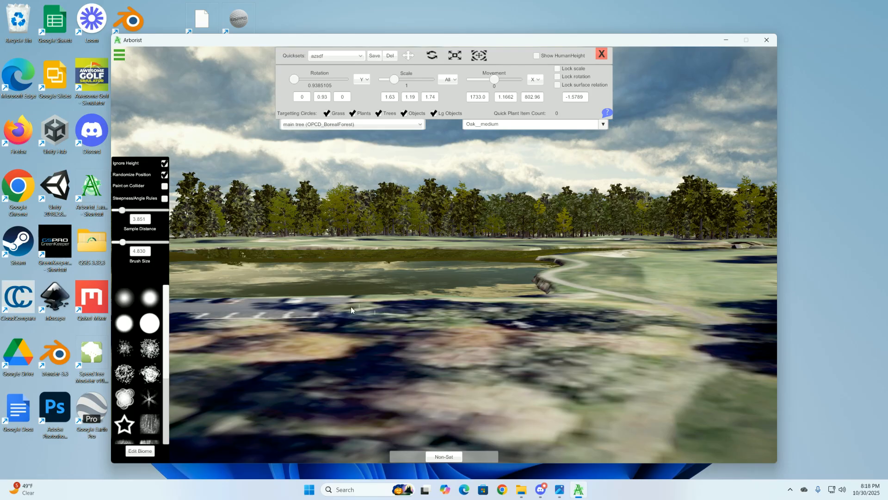
Step: Plant a spaced-out group of Oak__medium trees with brush size about 23.17 and sample distance about 12.73
drag(123, 243, 153, 244)
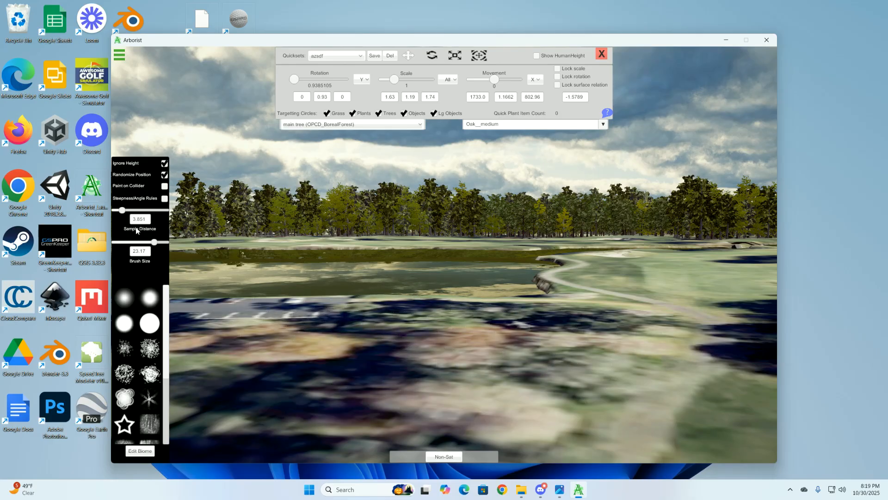
drag(123, 214, 143, 217)
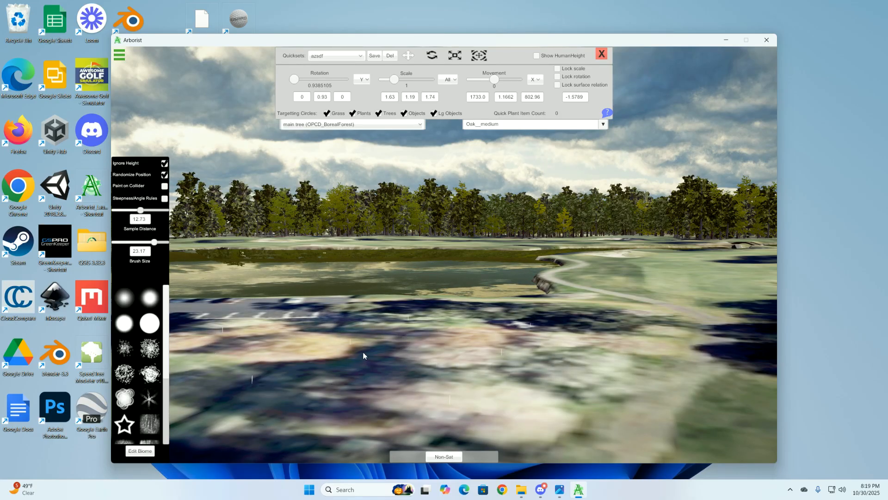
click(432, 346)
mouse_move(515, 332)
right_down()
mouse_move(499, 340)
mouse_move(512, 337)
right_up()
key(s)
key(s)
right_drag(400, 357, 378, 356)
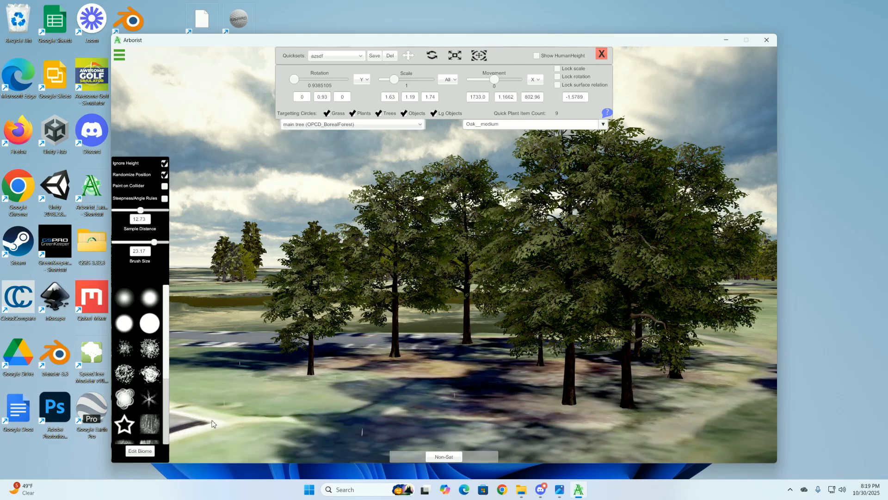
Step: Open the biome editor and examine the Position settings of Oak__tall in the main tree (OPCD_BorealForest) package
click(139, 451)
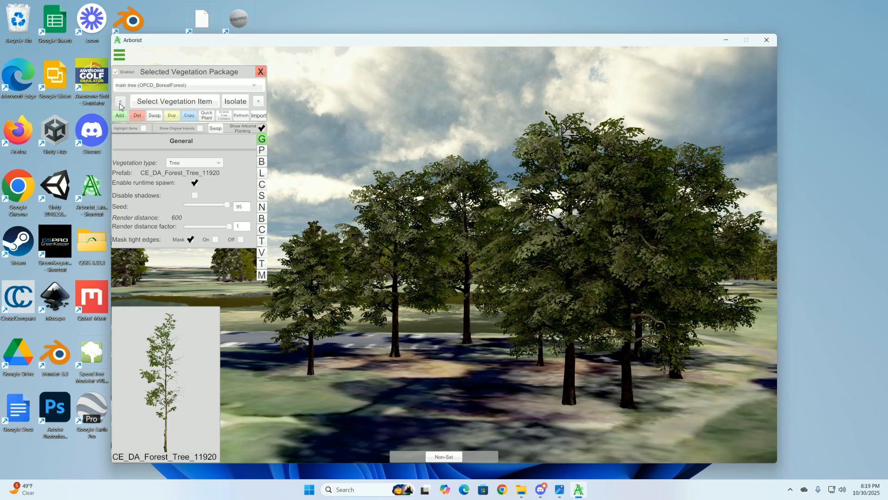
click(140, 88)
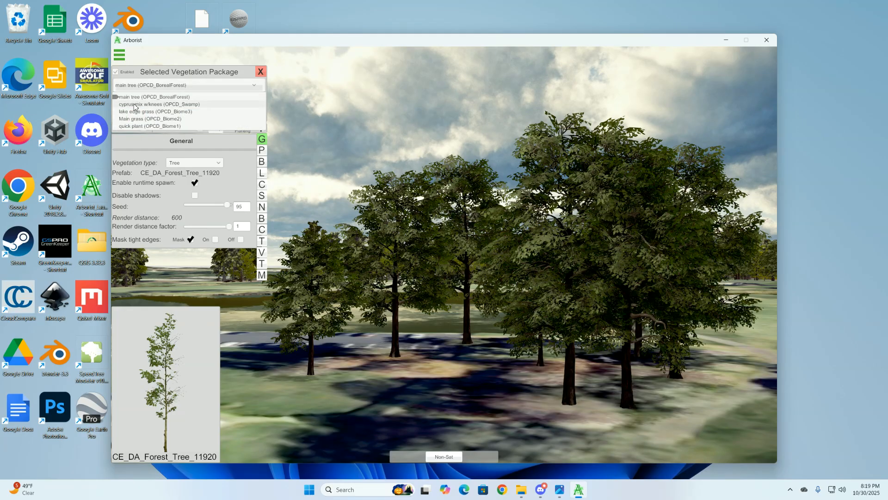
click(135, 104)
click(140, 88)
click(139, 97)
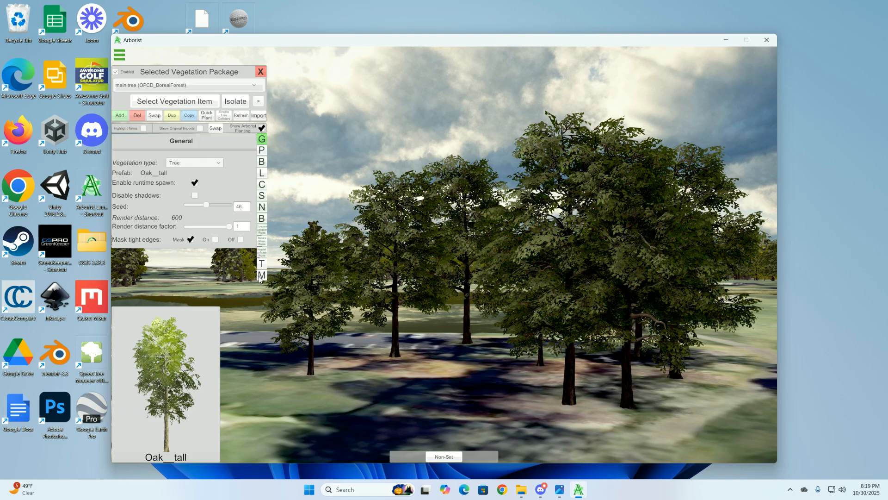
click(261, 150)
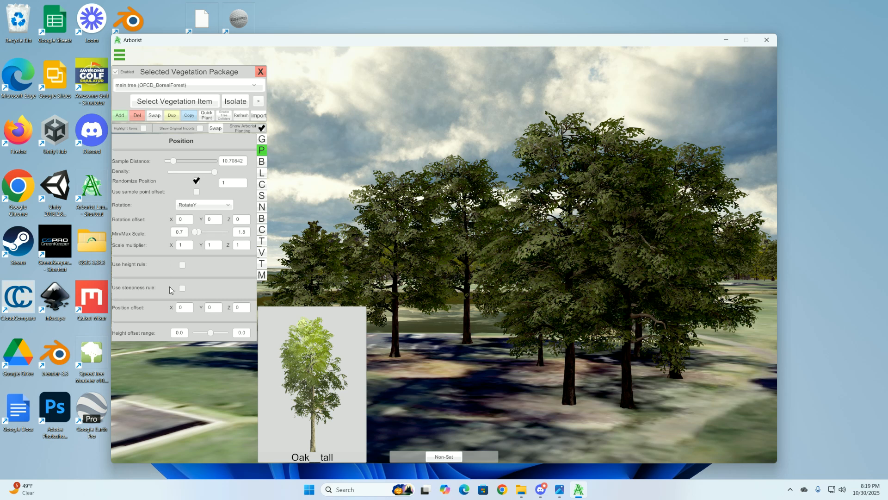
click(238, 86)
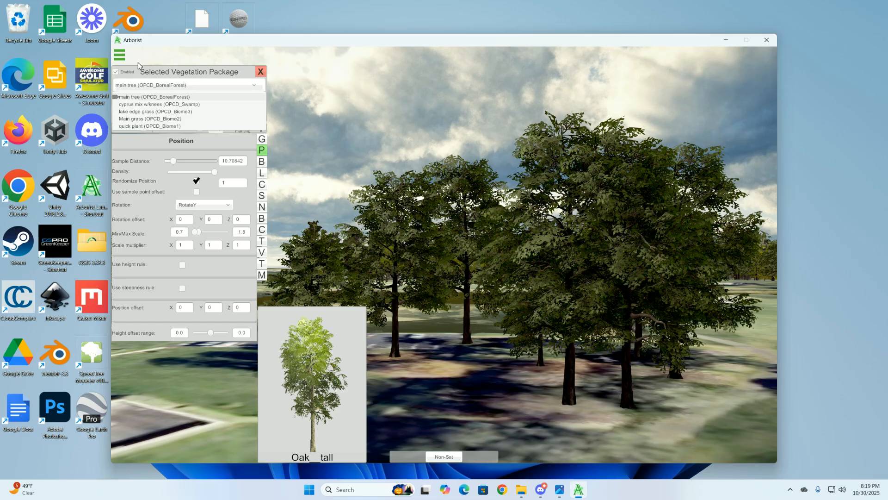
Step: Return to Quick Plant and select a planted Oak__medium in the group to load its item and transform values
click(121, 61)
click(120, 58)
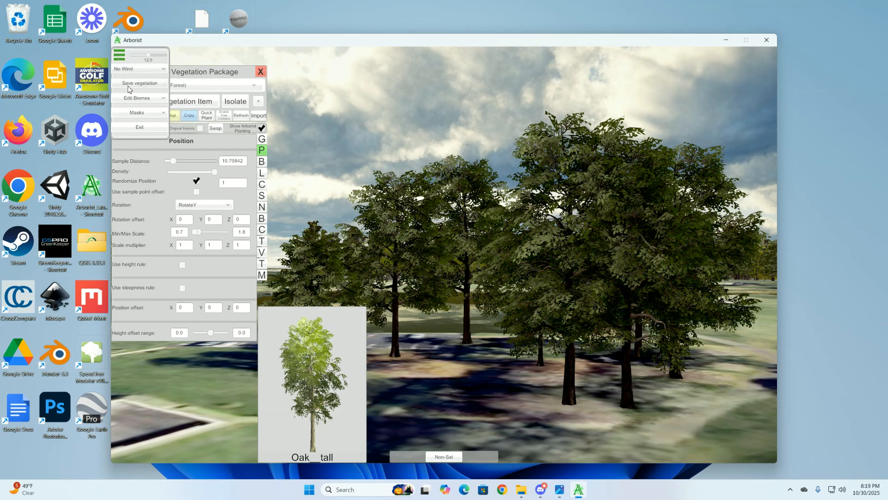
click(133, 98)
click(131, 145)
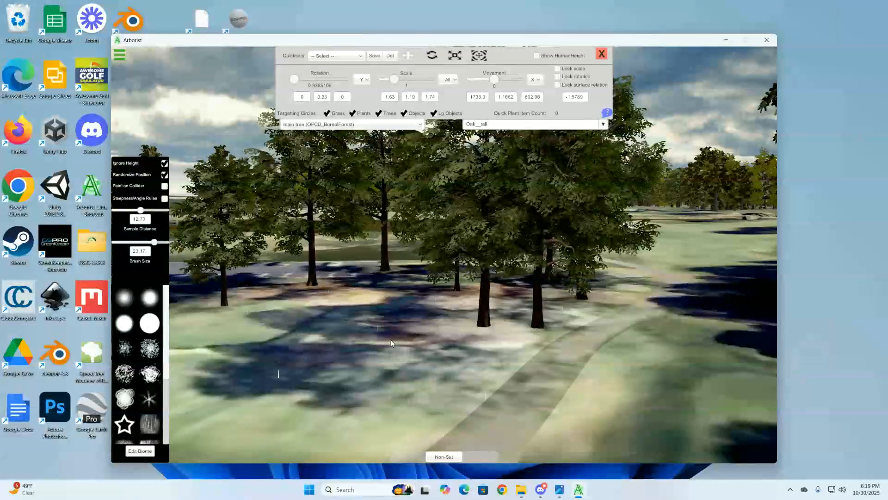
right_drag(449, 340, 465, 347)
key(w)
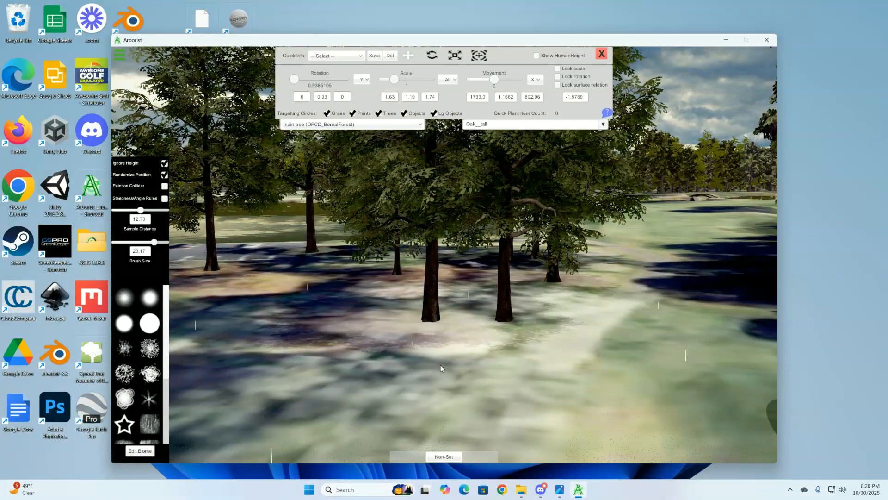
click(433, 320)
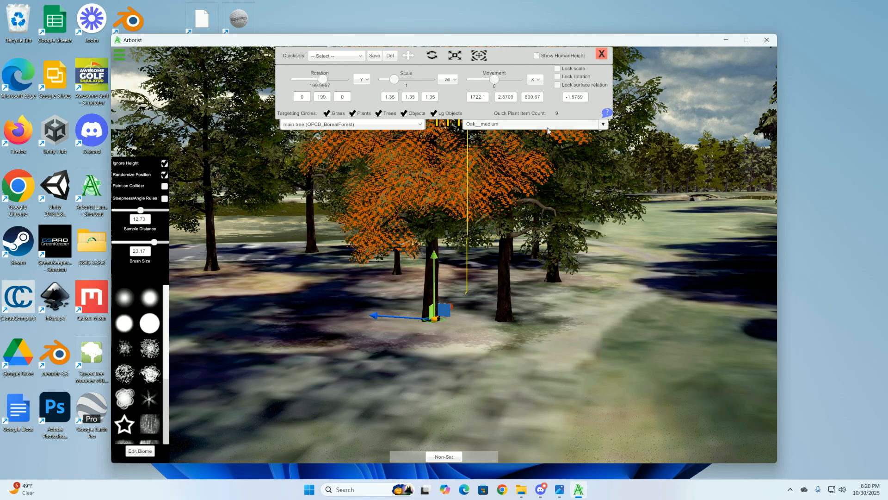
click(526, 379)
Step: Erase the whole group of planted Oak__medium trees with the large brush
shift+drag(423, 332, 429, 273)
mouse_move(528, 347)
right_down()
mouse_move(452, 296)
mouse_move(416, 342)
right_up()
mouse_move(510, 293)
right_down()
mouse_move(484, 288)
mouse_move(499, 301)
right_up()
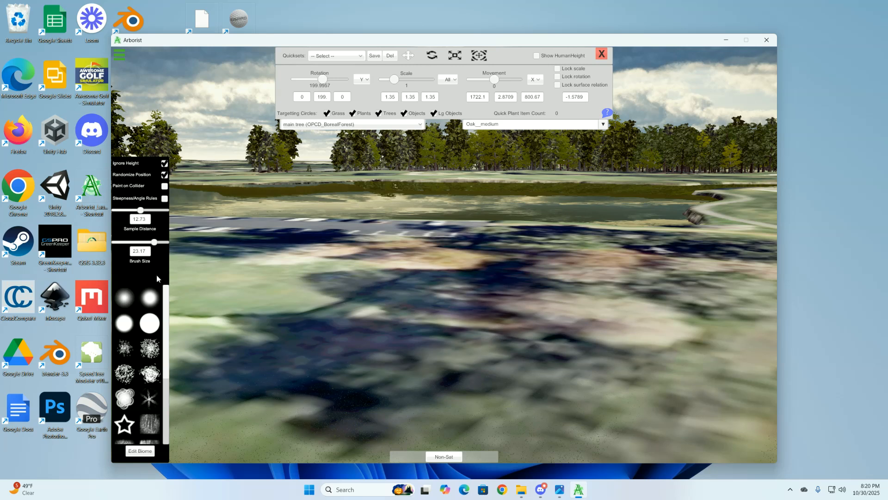
Step: Set both the brush size and the sample distance to 1
click(139, 251)
text(1)
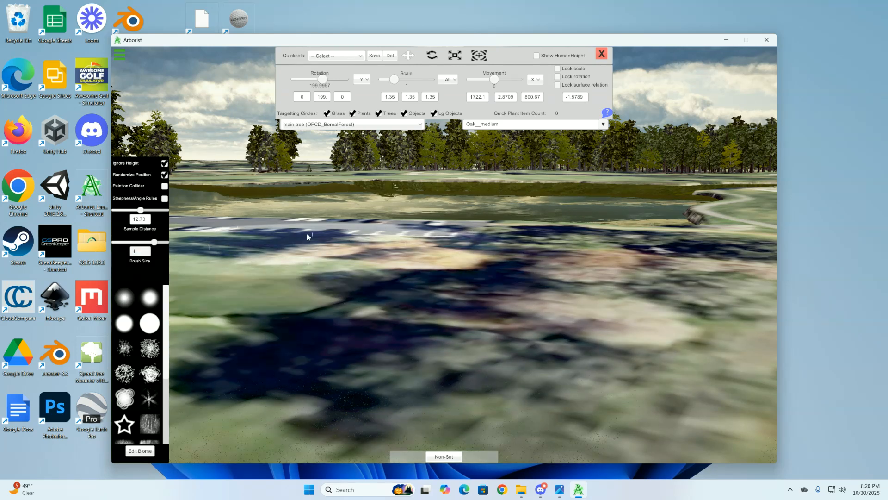
click(142, 219)
text(1)
click(260, 280)
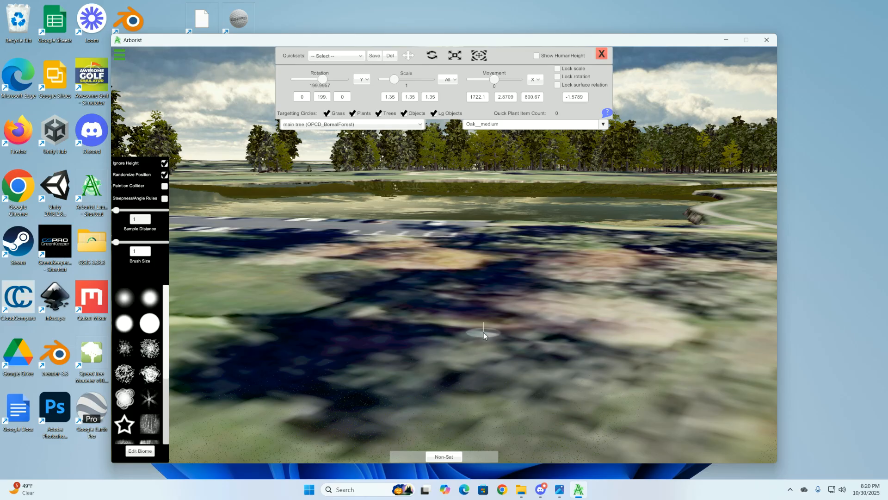
Step: Plant a single Oak__medium on the open ground and rotate it about its vertical axis to about 226 degrees
right_drag(536, 309, 535, 302)
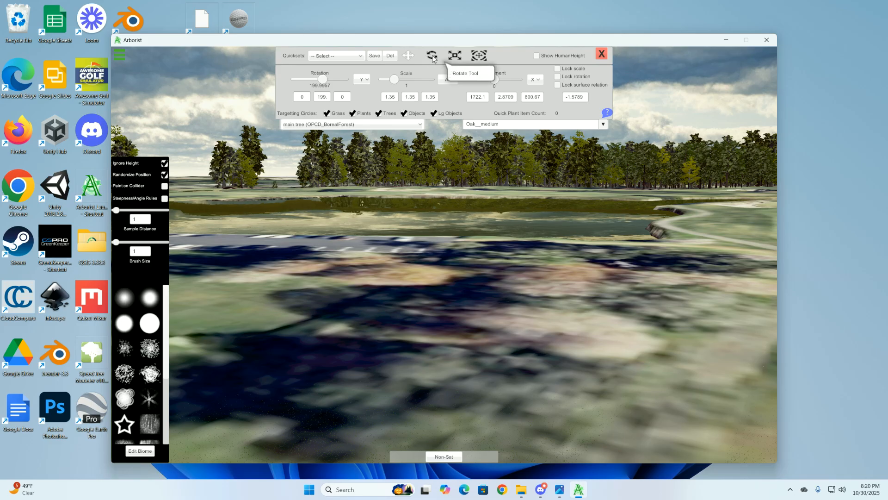
click(439, 343)
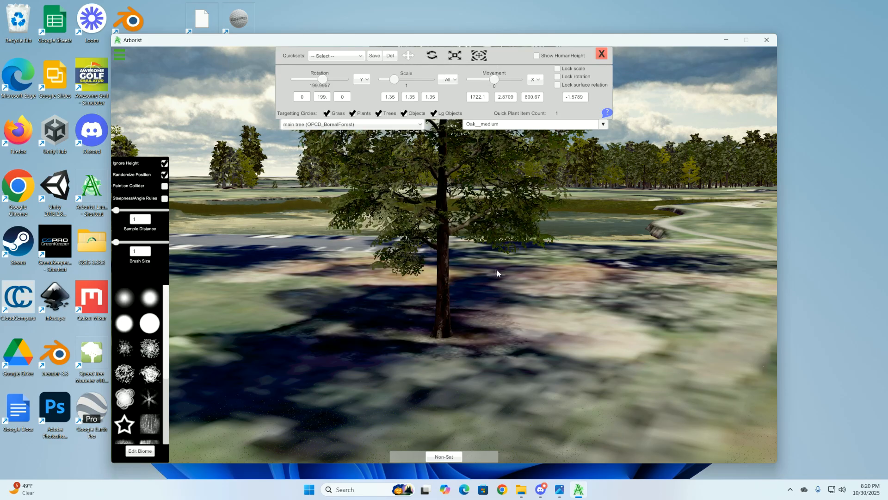
click(432, 59)
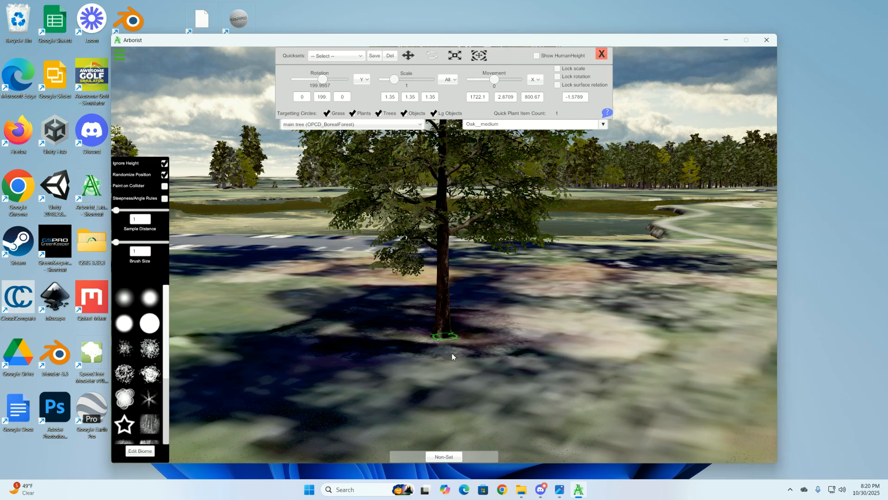
click(444, 337)
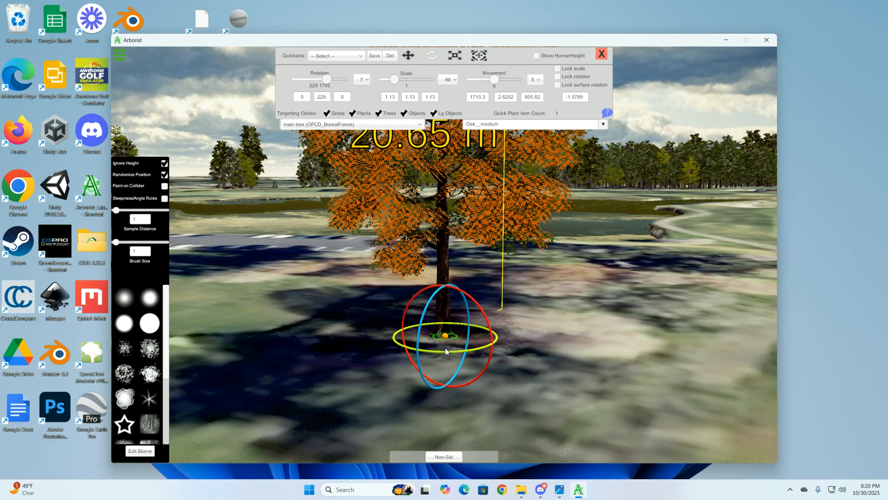
drag(443, 353, 443, 354)
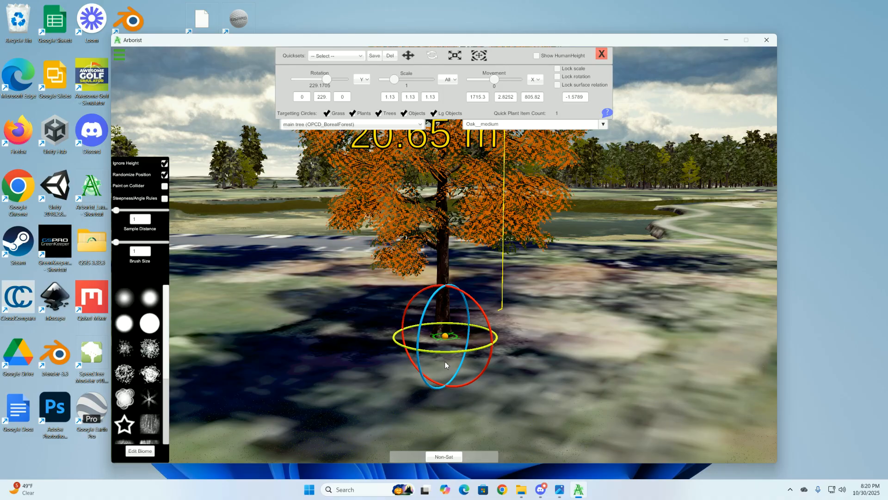
mouse_move(441, 355)
mouse_down()
mouse_move(485, 356)
mouse_move(421, 356)
mouse_move(447, 349)
mouse_up()
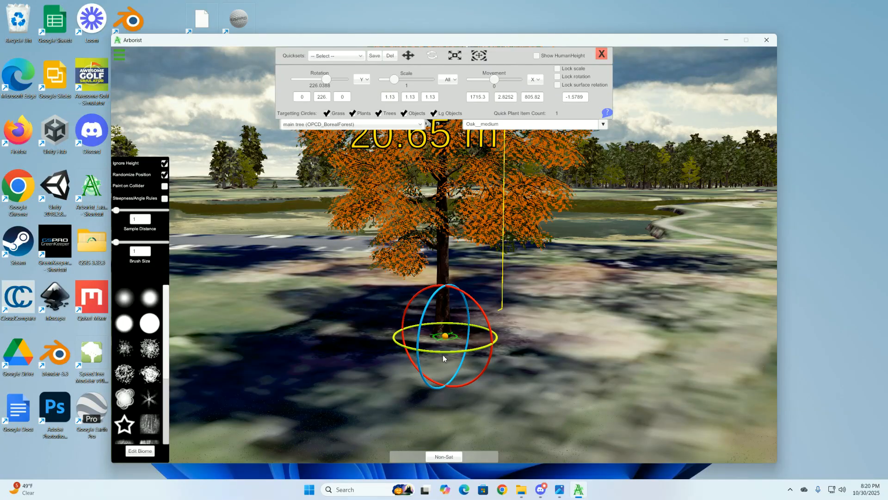
click(438, 357)
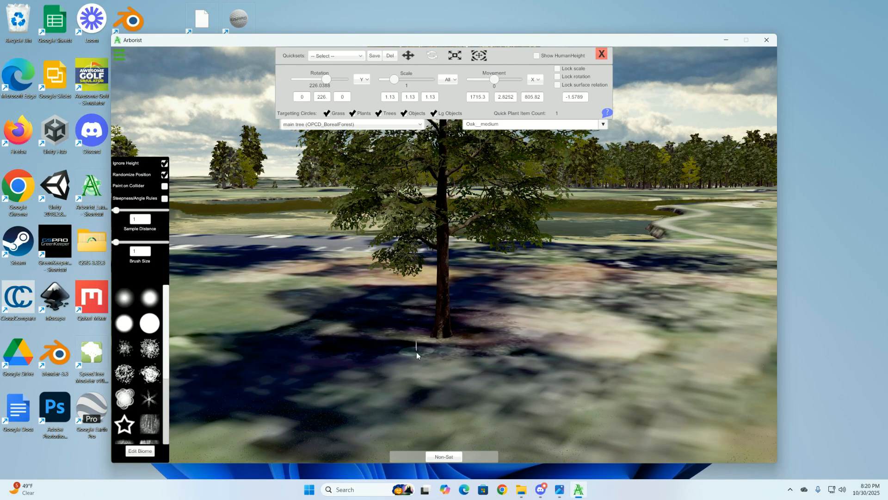
Step: Rotate the planted Oak__medium about its vertical axis to about 241 degrees, and delete the tree
click(446, 340)
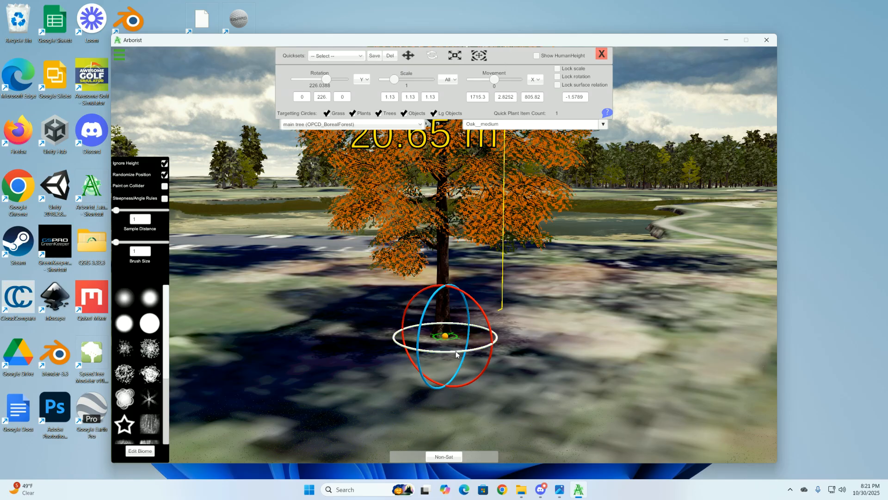
drag(456, 354, 441, 355)
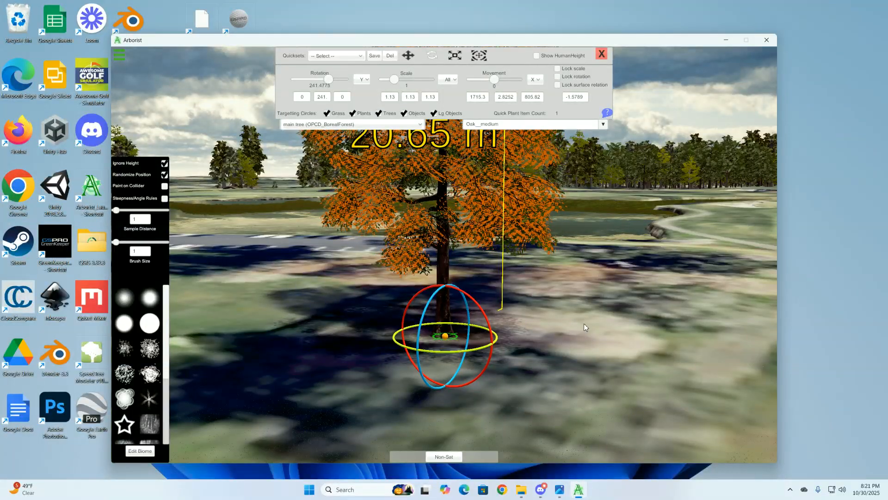
click(562, 324)
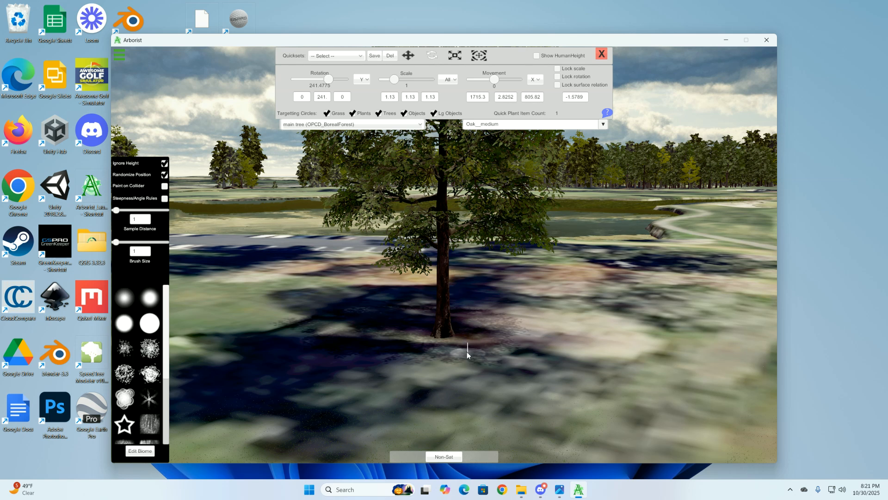
key(Delete)
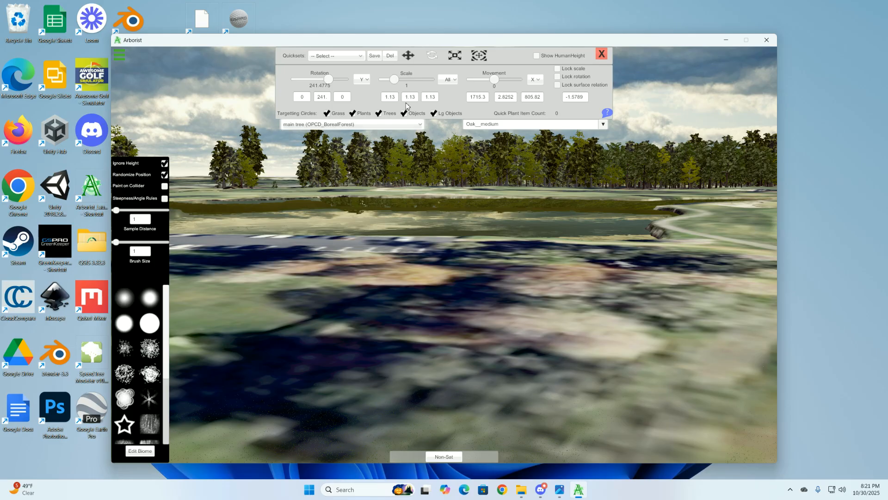
Step: Choose CE_Oak_CE_Conway9 from the quick plant (OPCD_Biome1) package as the item to plant
click(420, 125)
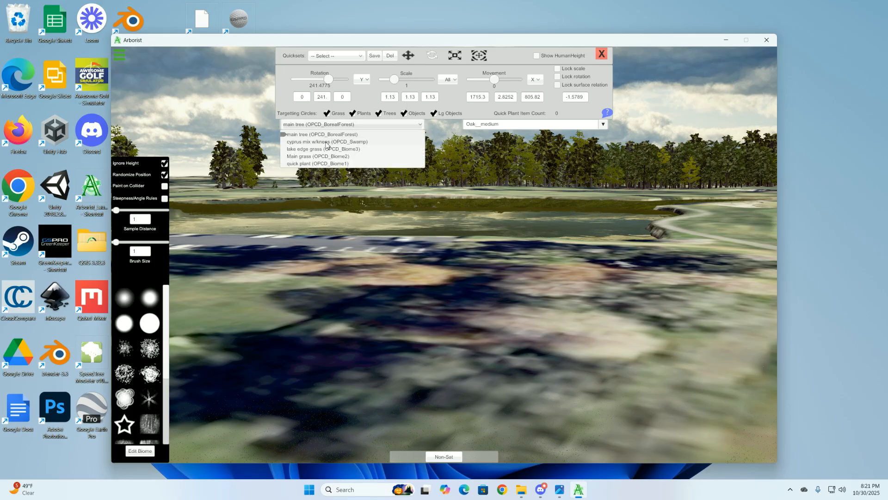
click(307, 164)
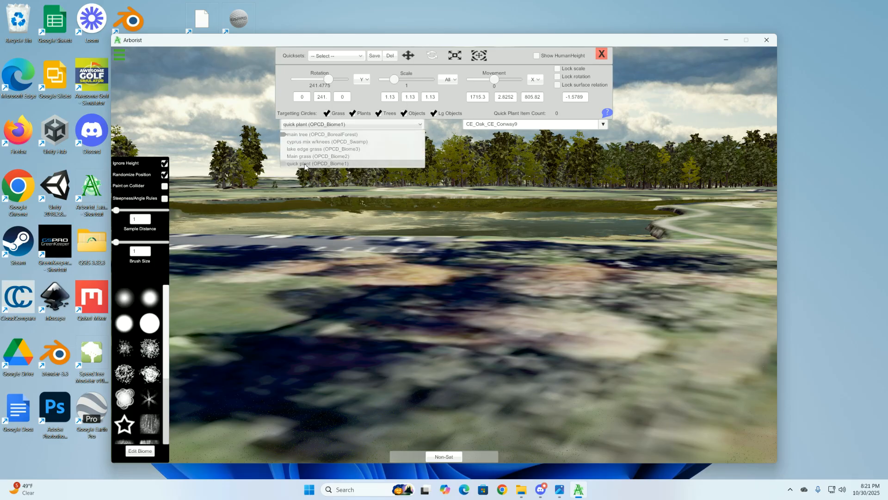
click(513, 129)
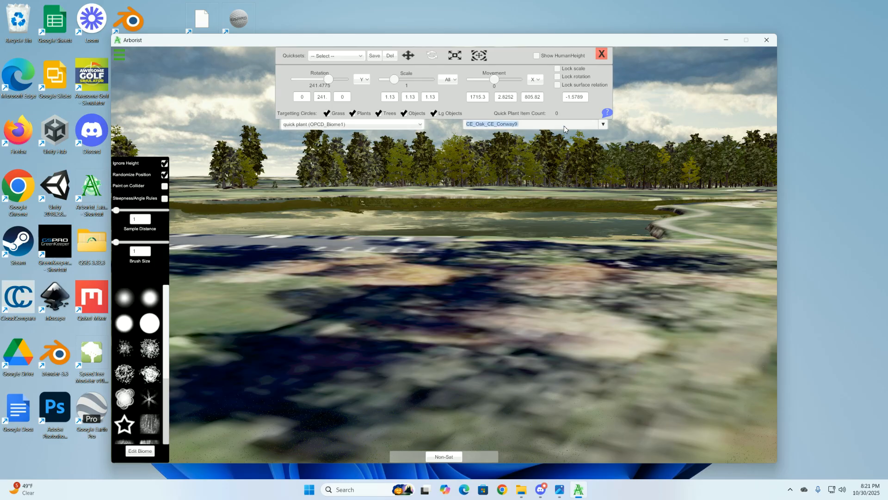
click(604, 124)
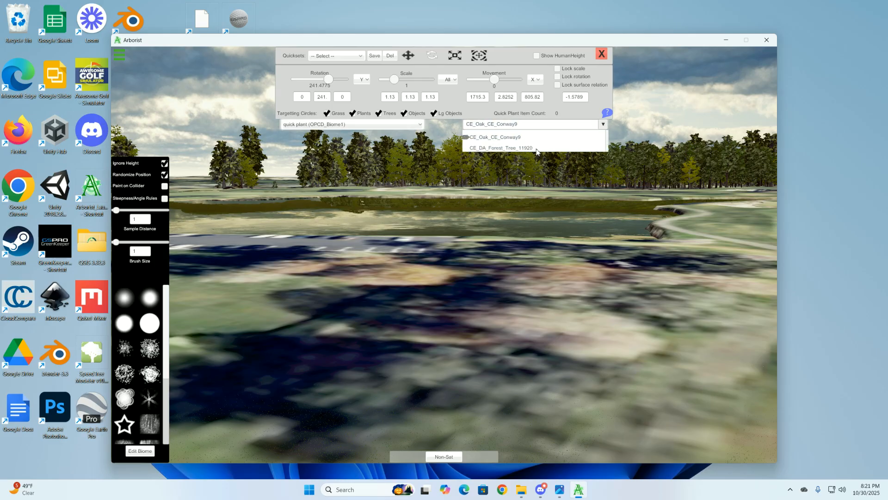
click(513, 138)
right_drag(575, 247, 452, 288)
key(a)
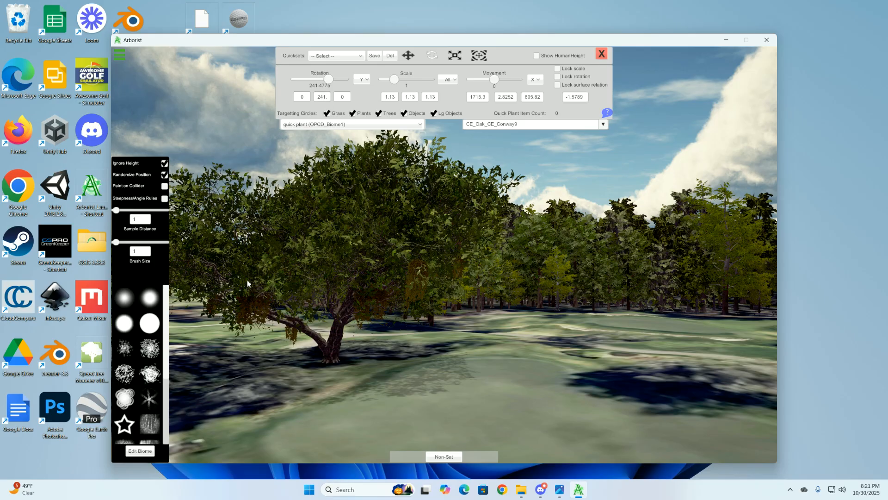
Step: Open the biome editor and review the quick plant (OPCD_Biome1) package's trees and the Position settings of CE_Oak_CE_Conway9
click(140, 452)
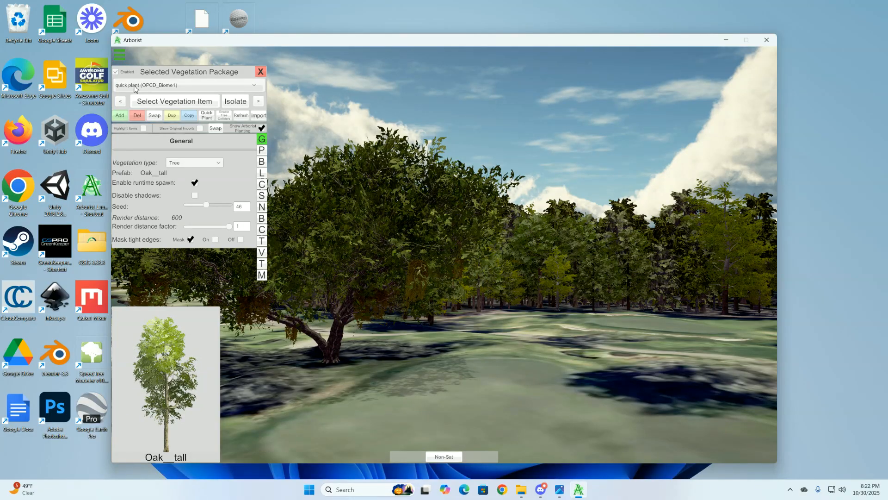
click(186, 91)
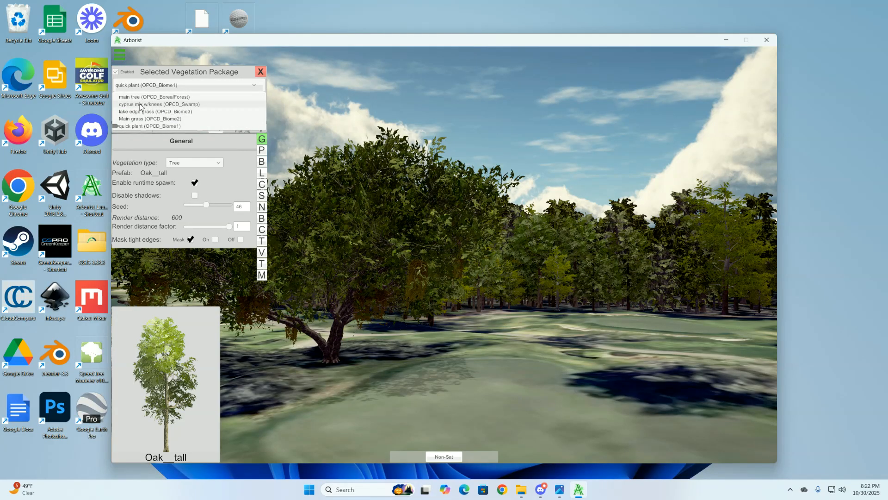
click(135, 104)
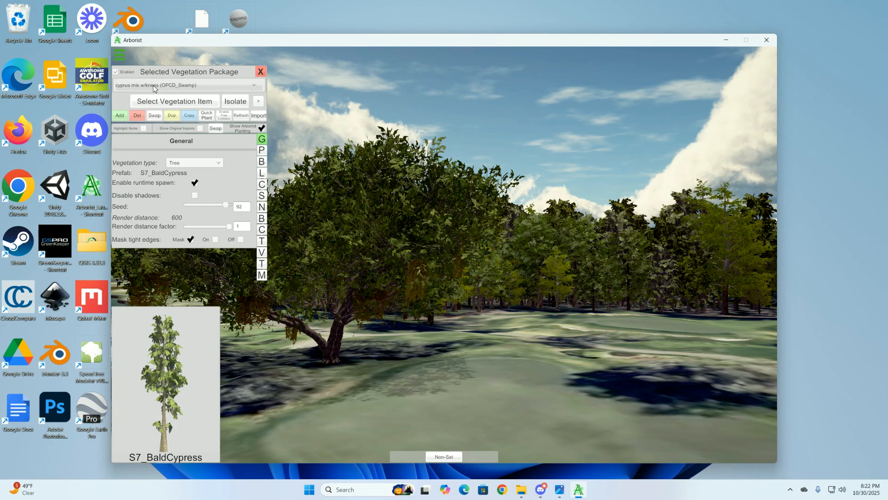
click(139, 87)
click(139, 127)
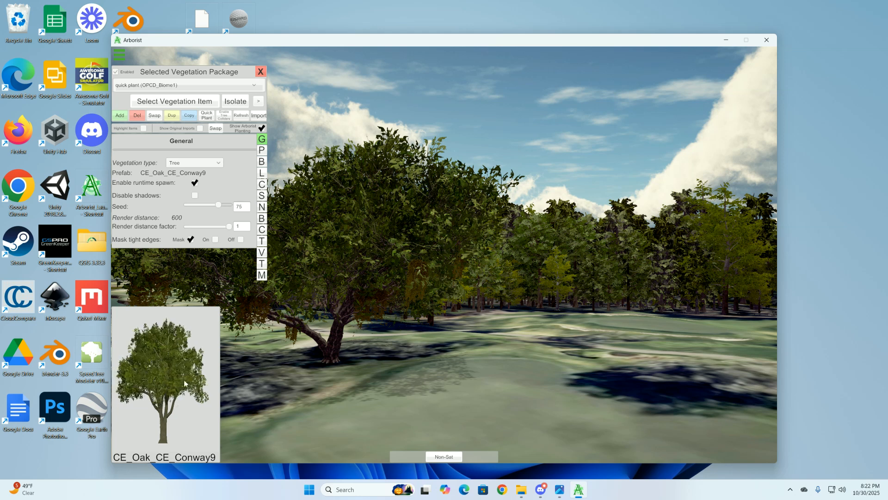
click(258, 102)
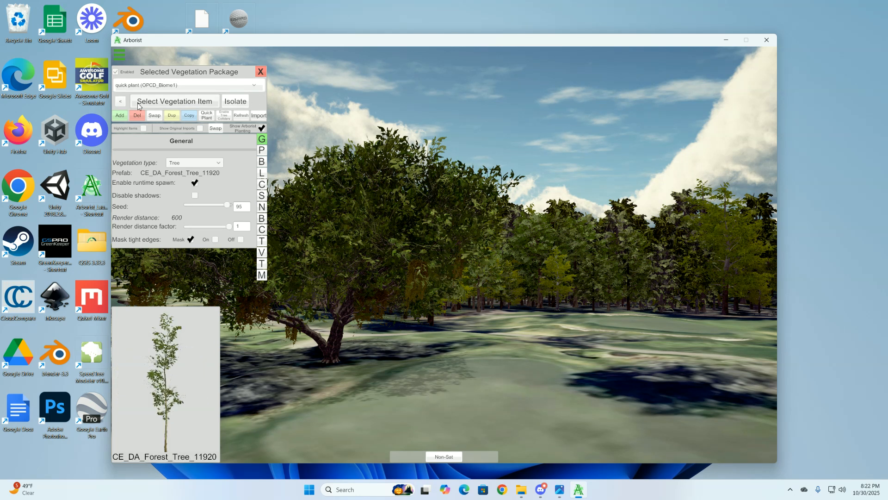
click(122, 101)
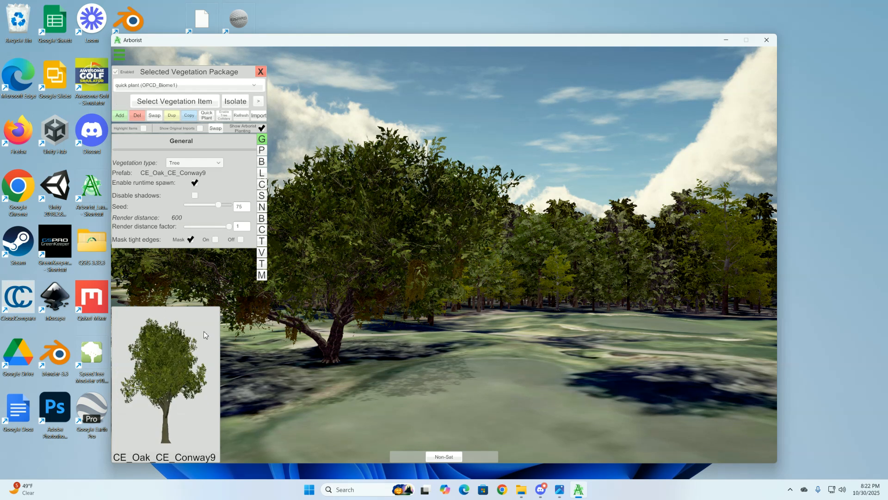
click(268, 152)
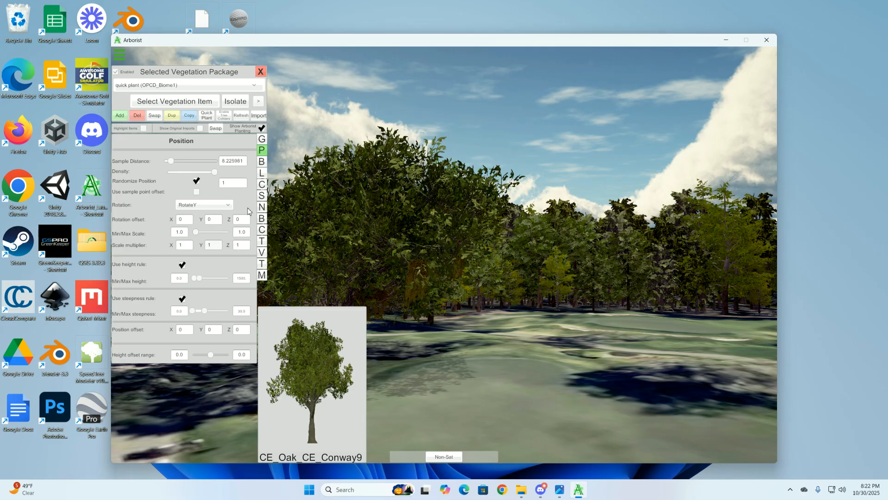
Step: Return to Quick Plant and plant a single CE_Oak_CE_Conway9 on the grass near the large existing oak
click(207, 116)
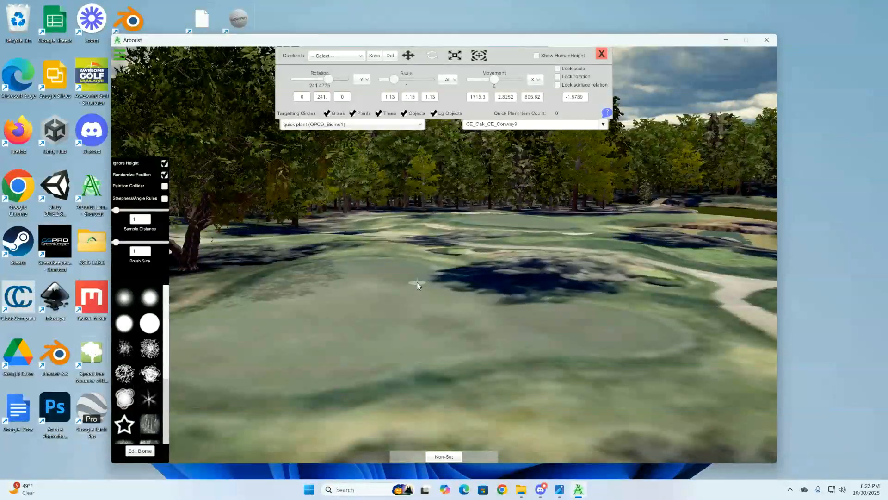
click(417, 285)
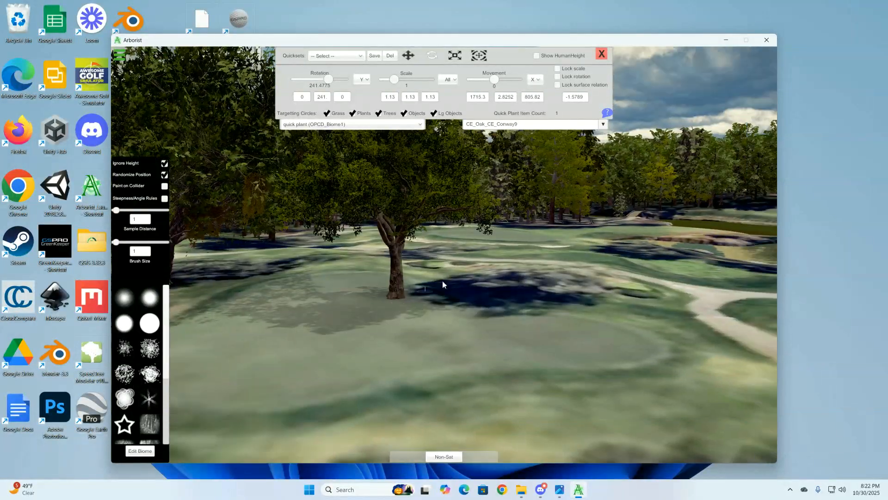
key(s)
right_drag(418, 274, 407, 269)
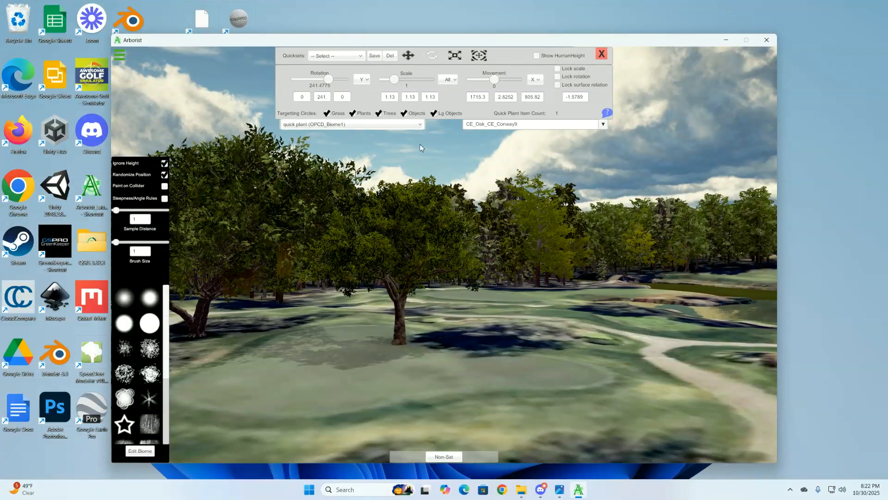
Step: Scale the planted CE_Oak_CE_Conway9 uniformly to about 1.50 with the Scale tool
click(454, 57)
key(w)
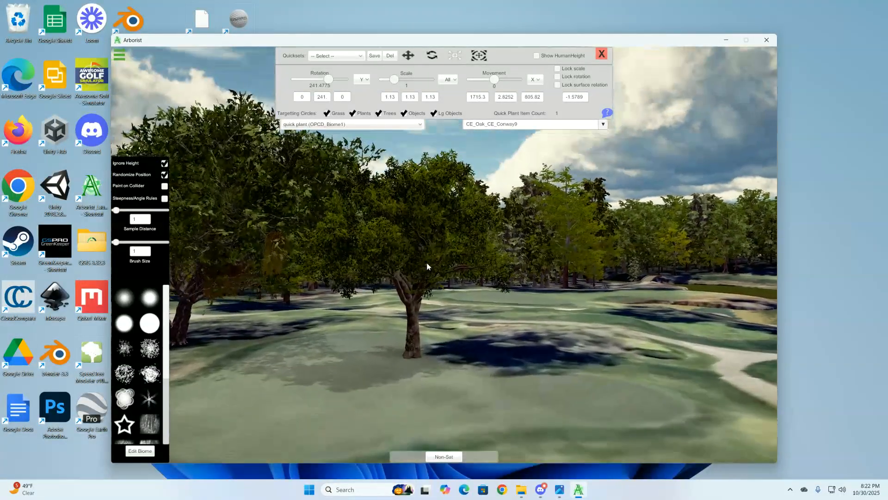
mouse_move(427, 266)
right_down()
mouse_move(421, 325)
mouse_move(467, 305)
right_up()
click(408, 336)
key(s)
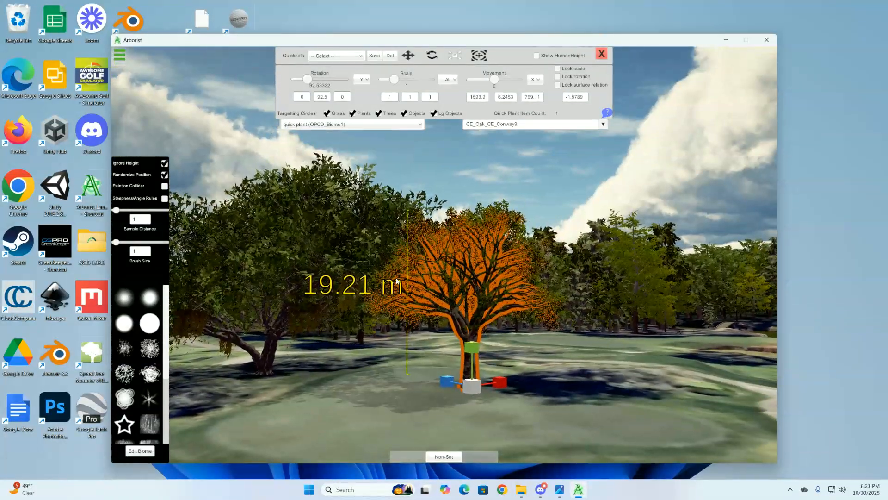
drag(472, 390, 476, 384)
Step: Adjust the oak's height and overall size separately to reach a scale of about 1.68, 1.45, 1.68
right_drag(505, 283, 566, 283)
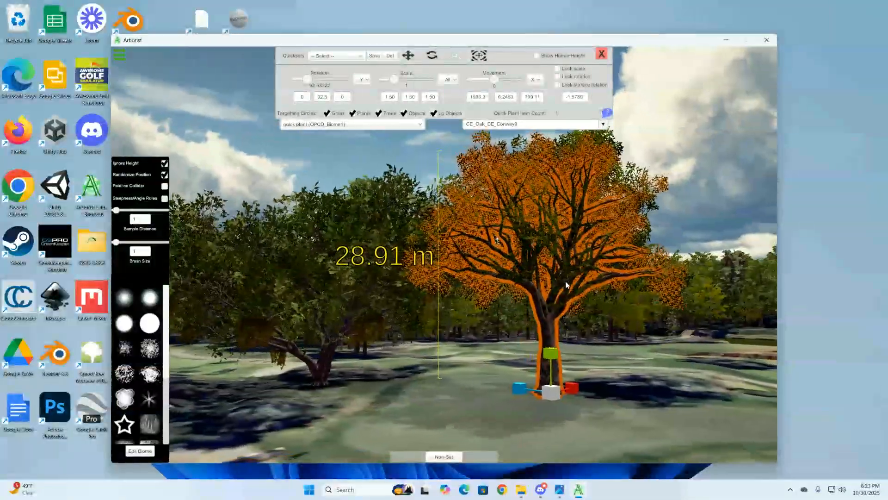
key(a)
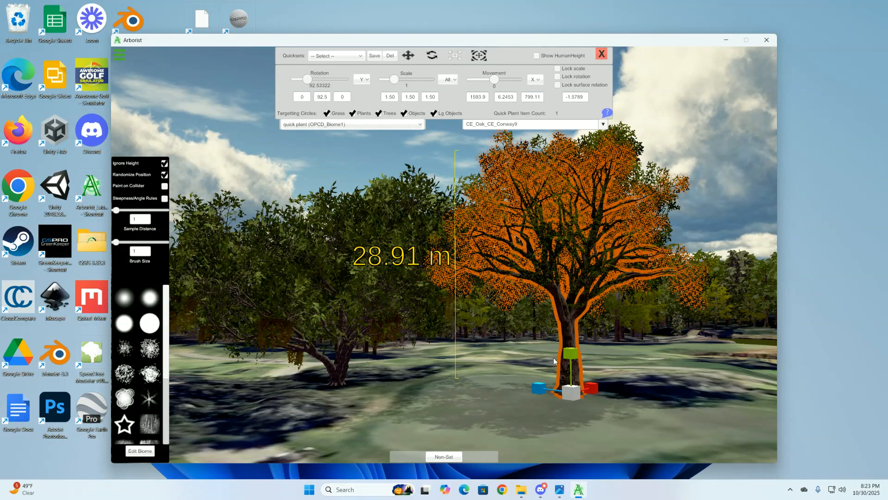
drag(571, 357, 570, 357)
drag(573, 392, 576, 394)
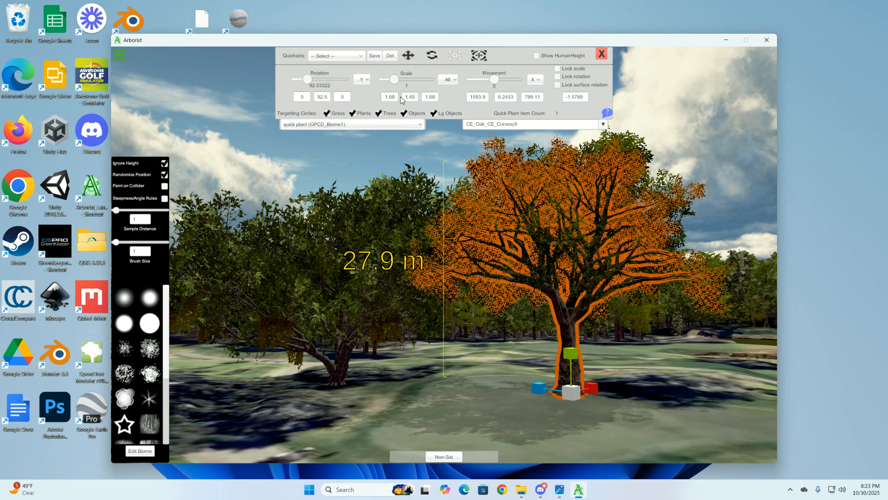
Step: Set CE_Oak_CE_Conway9's scale multiplier to X 1.7, Y 1.45, Z 1.7 in its Position settings and return to Quick Plant
click(140, 451)
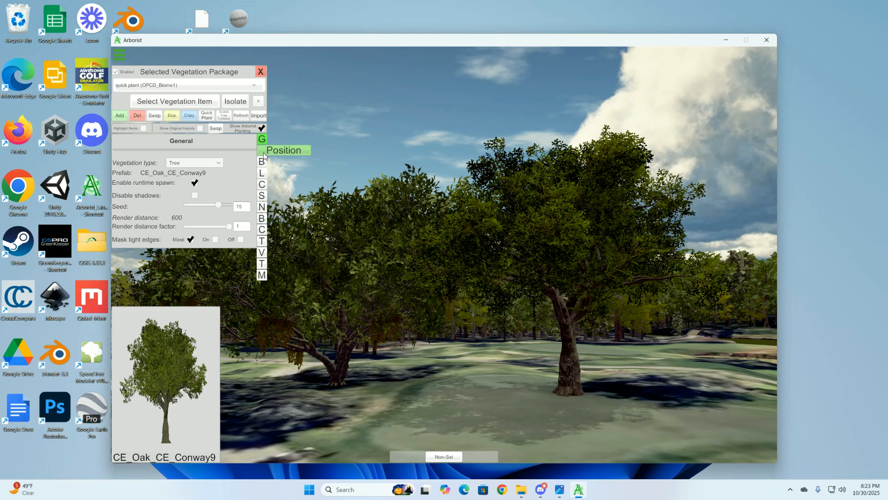
click(262, 150)
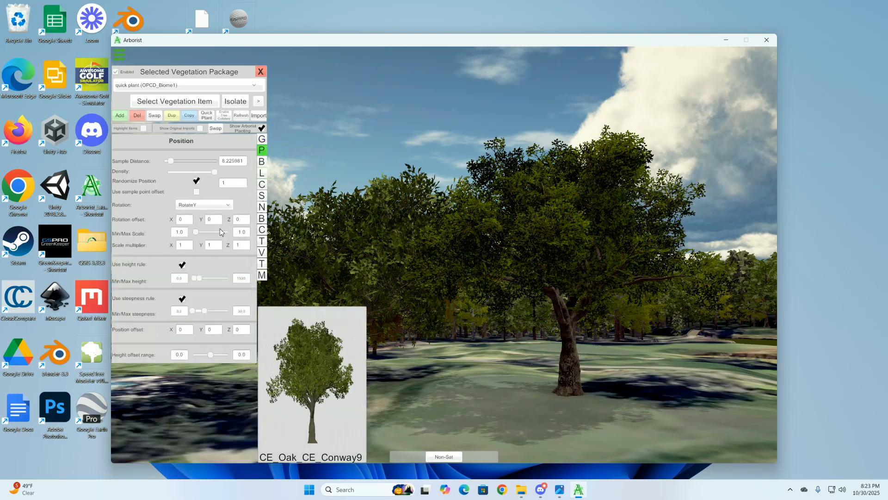
click(185, 248)
text(1)
click(246, 246)
click(206, 117)
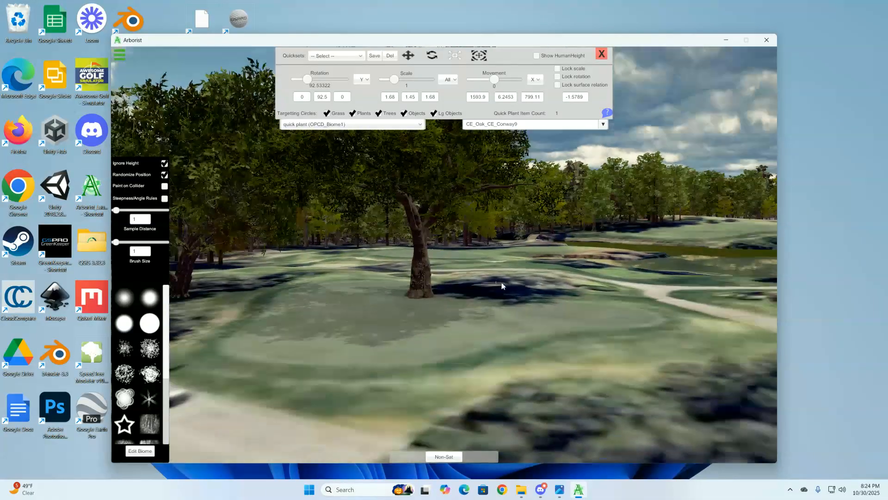
Step: Plant three more CE_Oak_CE_Conway9 trees on the grass around the existing scaled oak
right_drag(502, 283, 398, 337)
click(462, 289)
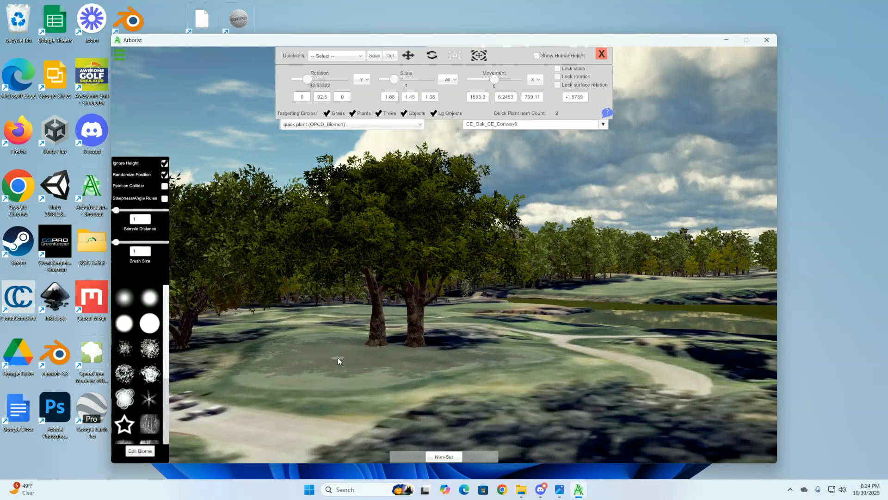
click(337, 357)
click(397, 361)
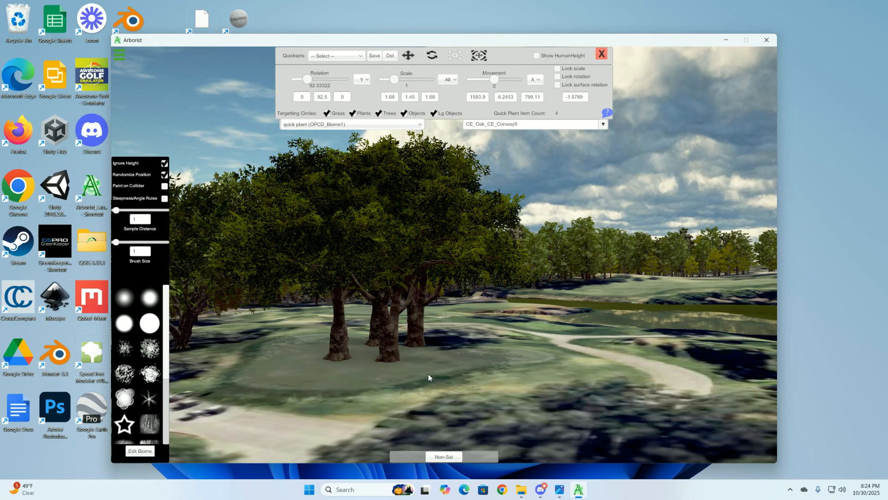
Step: Undo the last three oak plantings
key(ctrl+z)
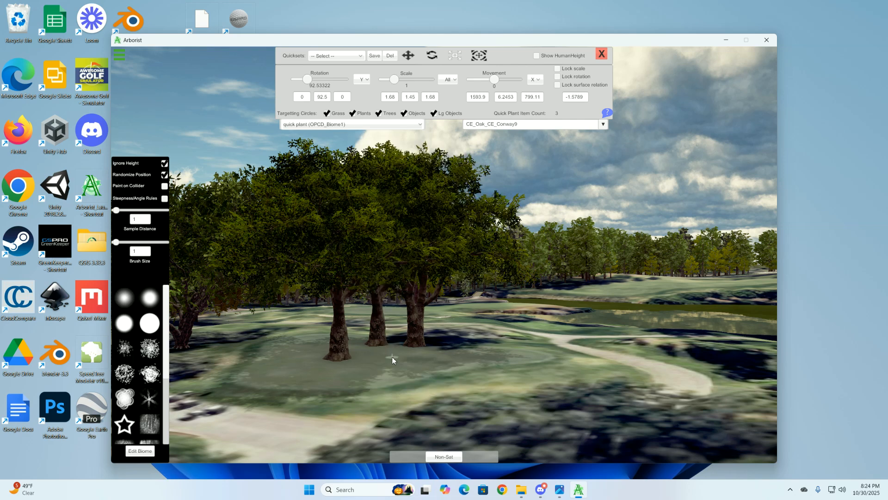
key(ctrl+z)
key(ctrl+z)
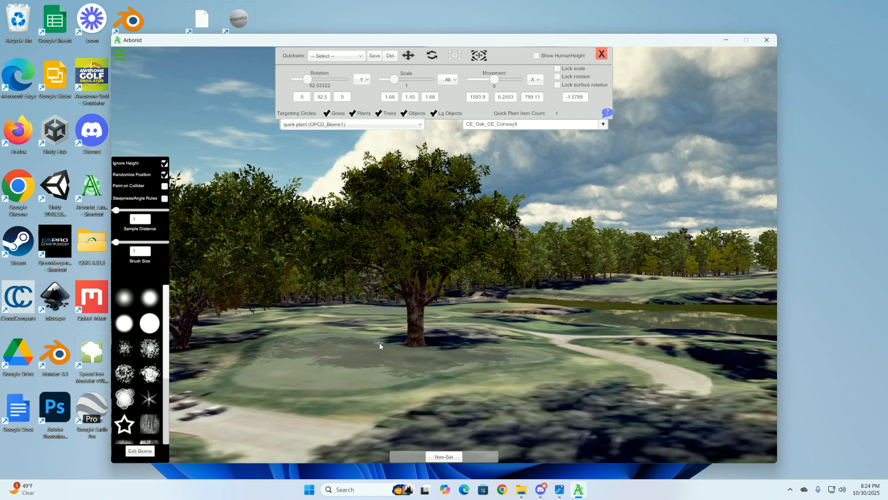
Step: Lower the planted oak into the ground with the Move tool to a height offset of about -2.66, then deselect it
right_drag(436, 362, 286, 297)
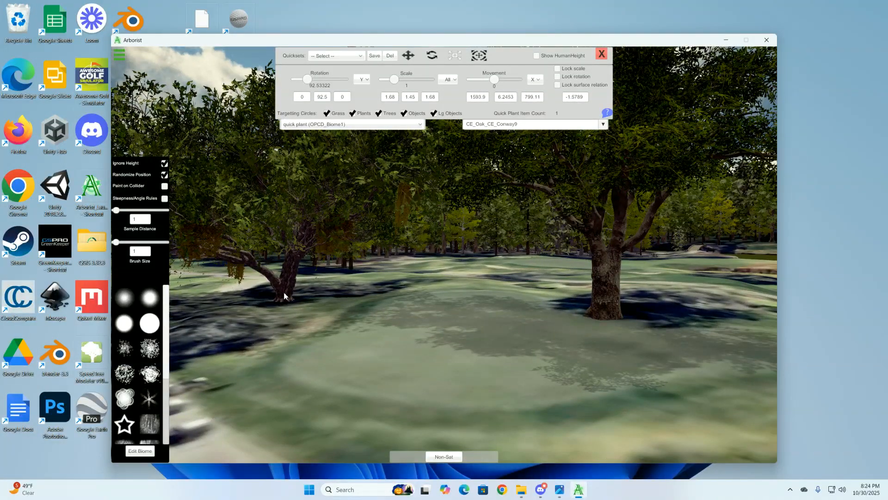
right_drag(465, 317, 516, 316)
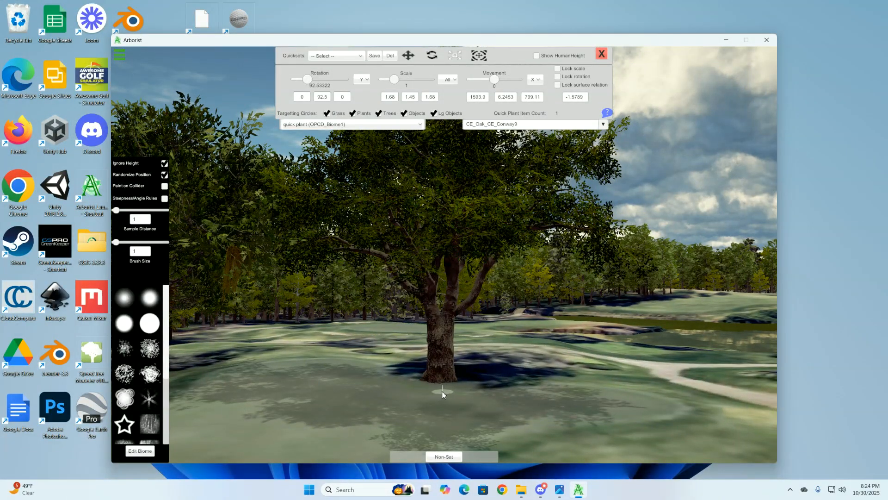
click(451, 381)
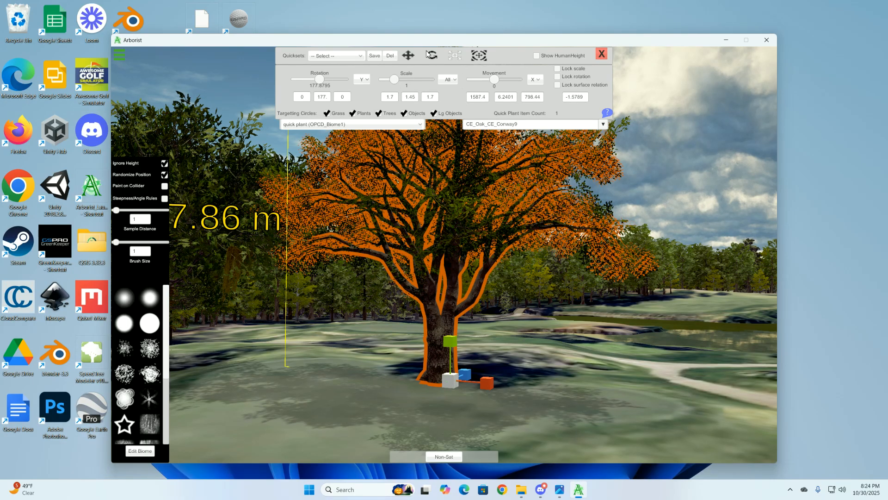
click(409, 57)
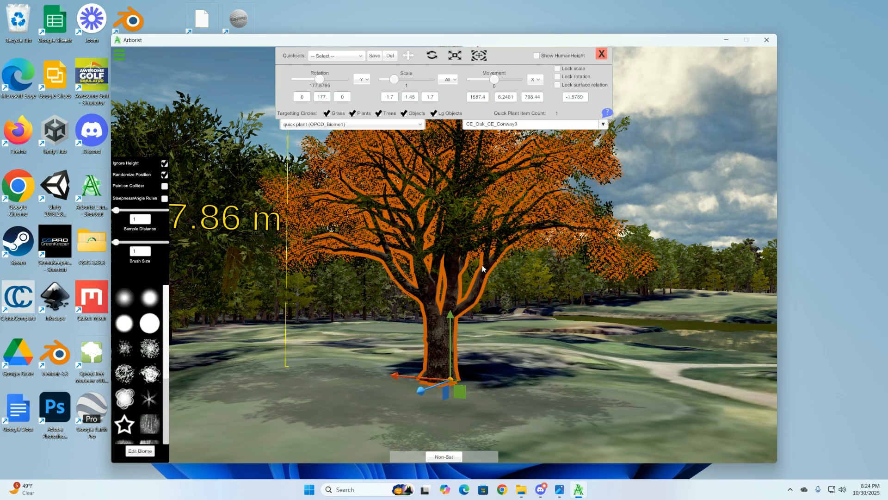
drag(451, 315, 450, 345)
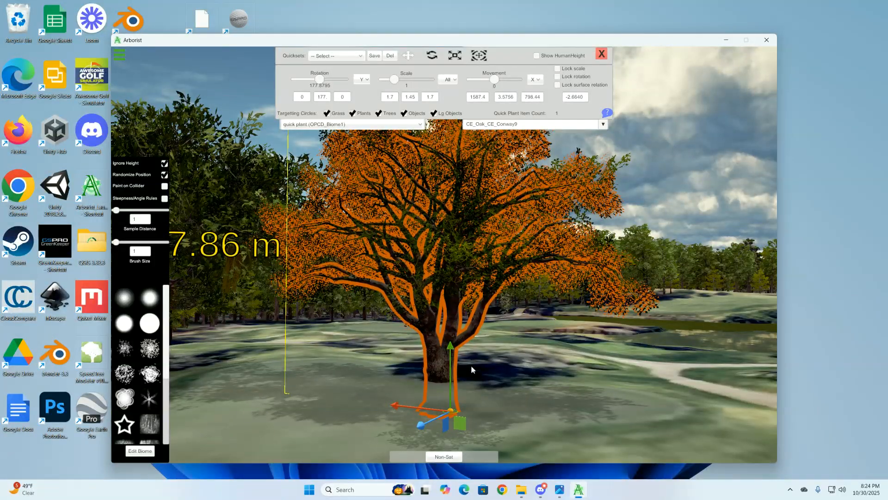
click(479, 385)
Step: Set the Y position offset of CE_Oak_CE_Conway9 to -2.7 in the quick plant package's Position settings
key(s)
right_drag(508, 392, 523, 380)
key(w)
key(a)
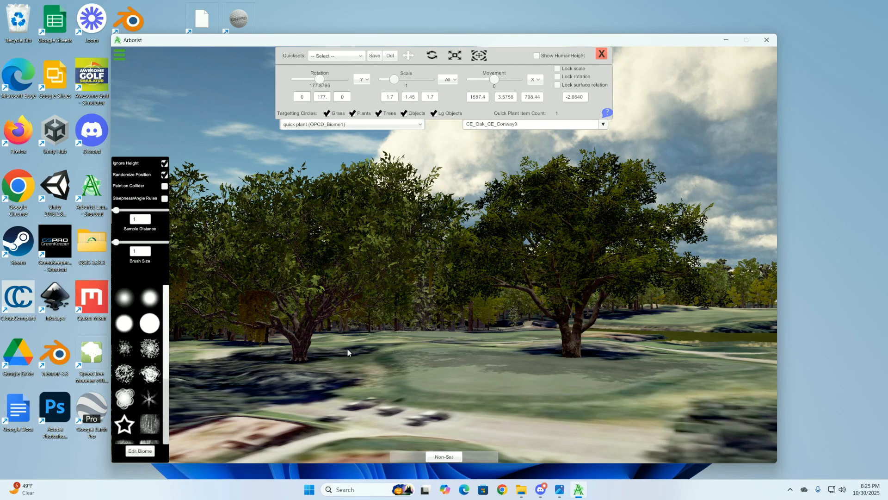
click(140, 451)
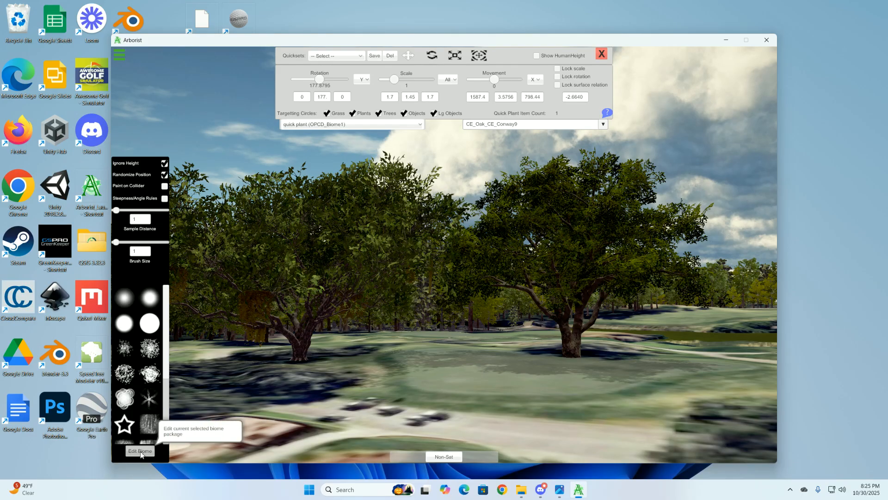
click(261, 150)
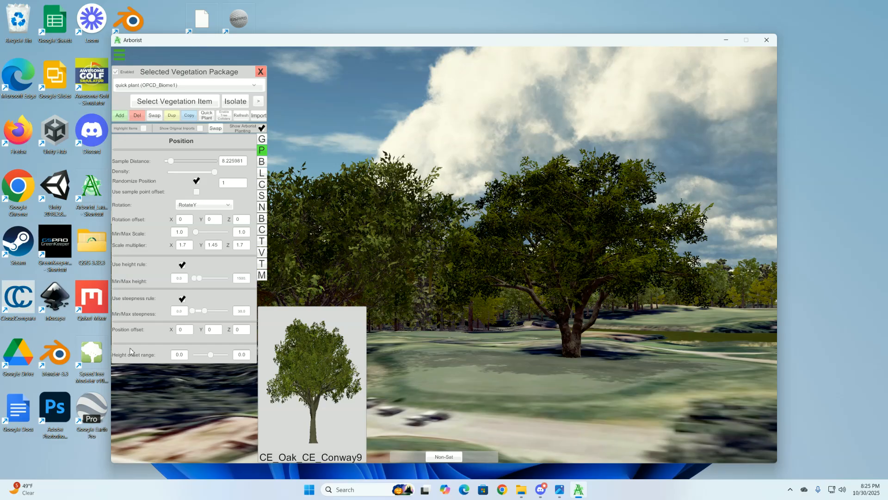
click(220, 330)
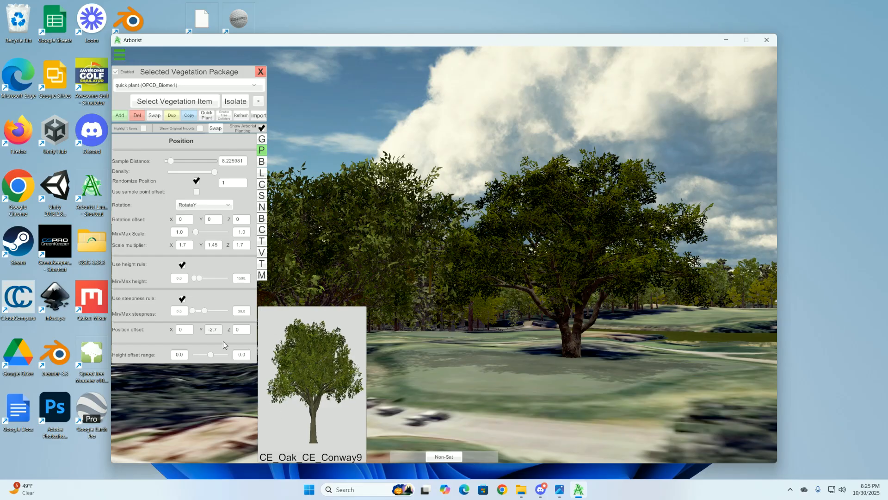
Step: Return to Quick Plant and plant three more CE_Oak_CE_Conway9 trees on the grass around the existing oak
click(208, 116)
mouse_move(577, 431)
right_down()
mouse_move(566, 415)
mouse_move(580, 439)
mouse_move(573, 431)
right_up()
click(479, 389)
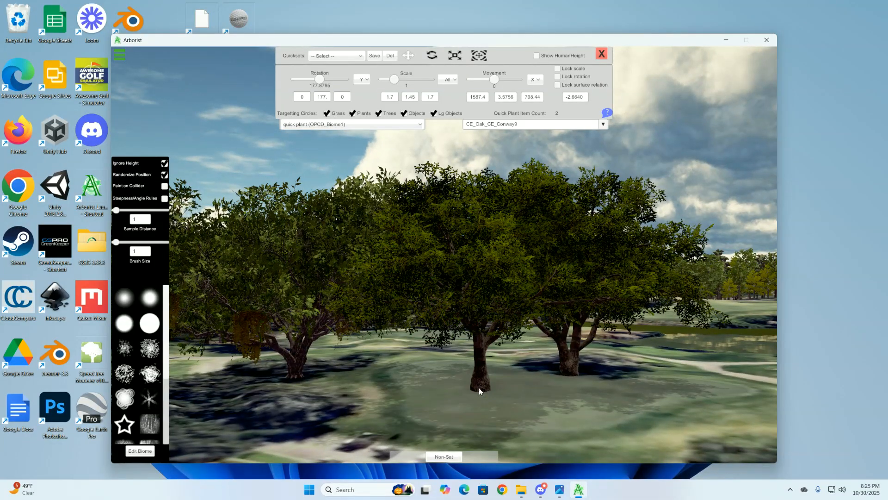
click(566, 401)
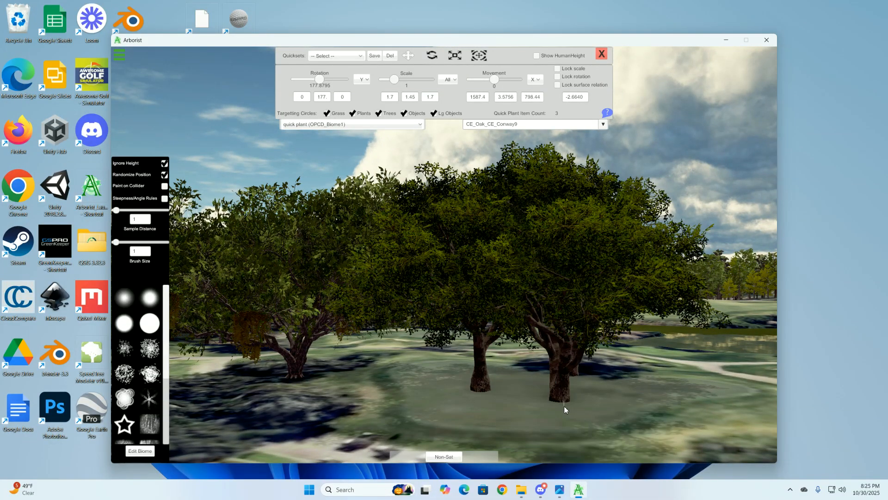
key(a)
right_drag(524, 409, 485, 345)
key(a)
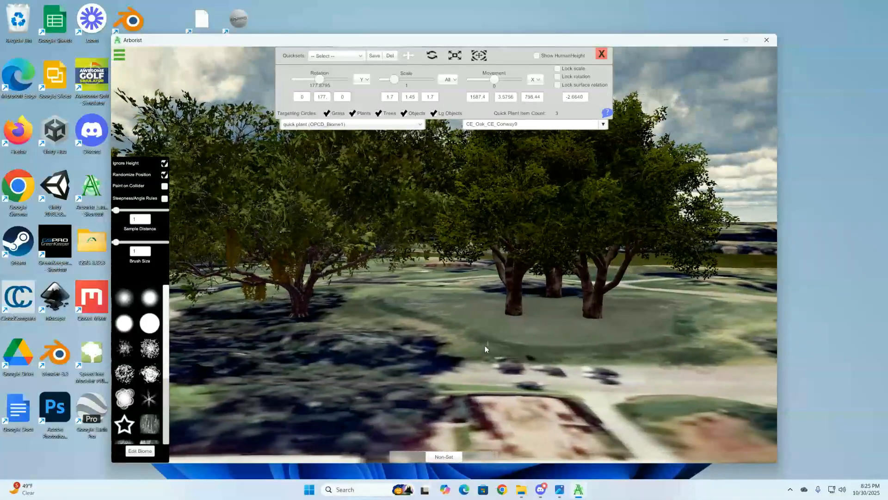
click(469, 339)
right_drag(551, 348, 590, 352)
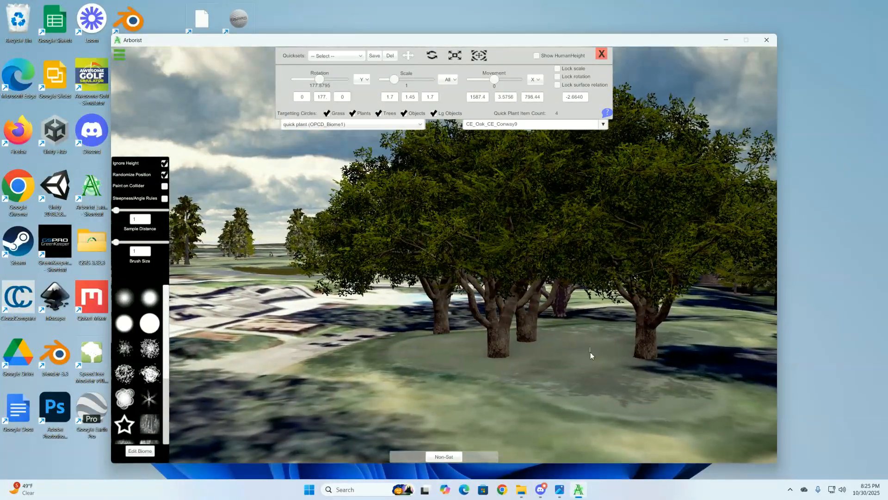
Step: Lower the front oak in the cluster to a height offset of about -3.45 and raise the oak standing apart to about -1.69
click(493, 384)
drag(493, 322, 495, 333)
click(562, 391)
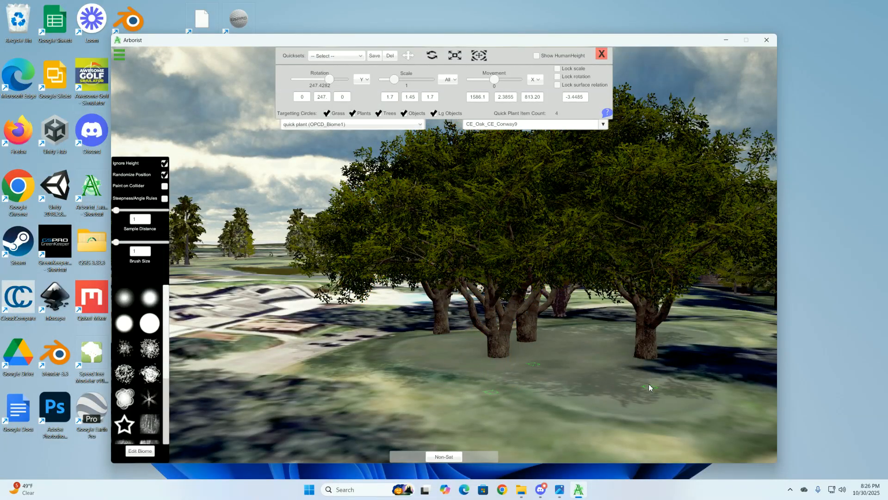
click(649, 384)
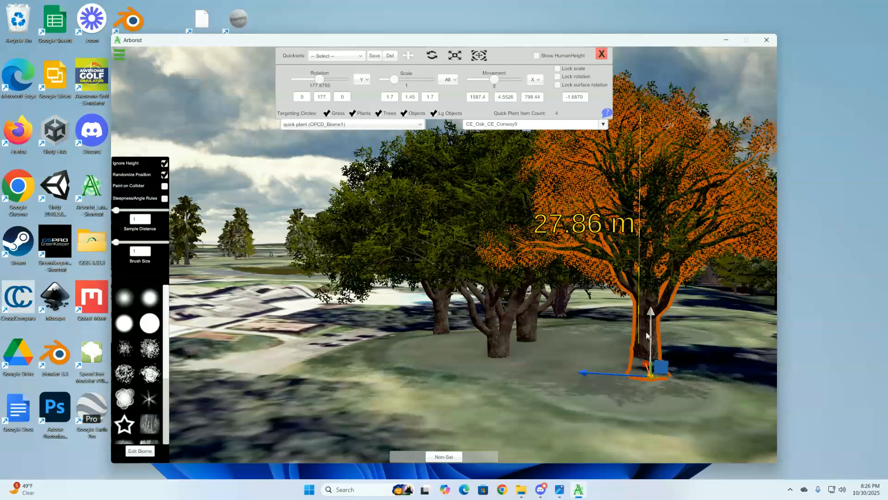
click(579, 399)
Step: Examine the large oak beside the bunker and the forest tree line beyond the cart path
right_drag(578, 403, 395, 365)
key(a)
key(d)
key(a)
key(a)
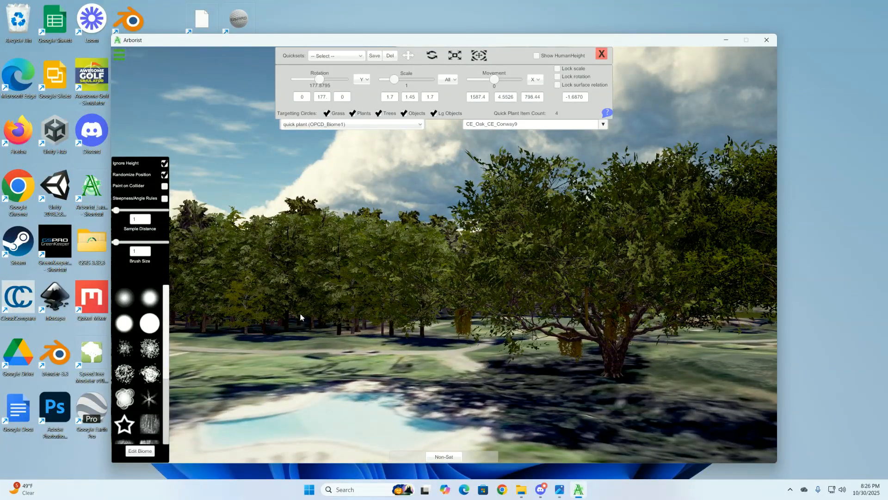
right_drag(414, 369, 429, 354)
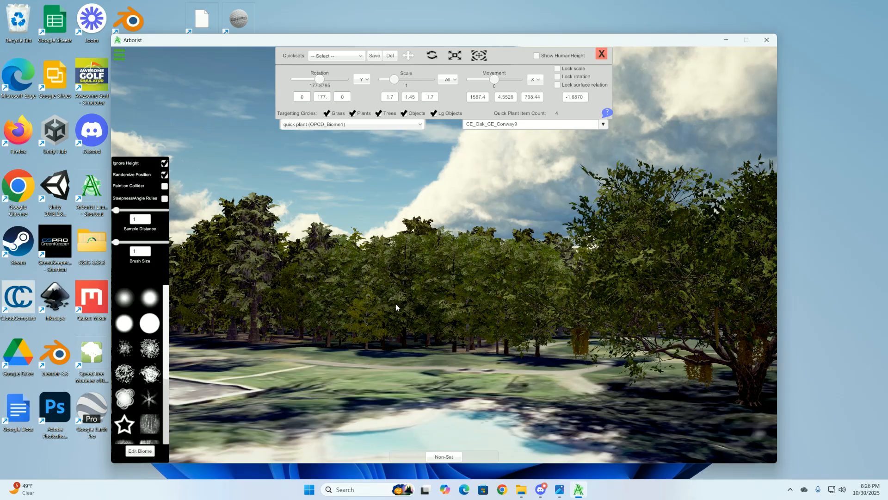
mouse_move(397, 335)
right_down()
mouse_move(316, 349)
mouse_move(390, 343)
right_up()
key(w)
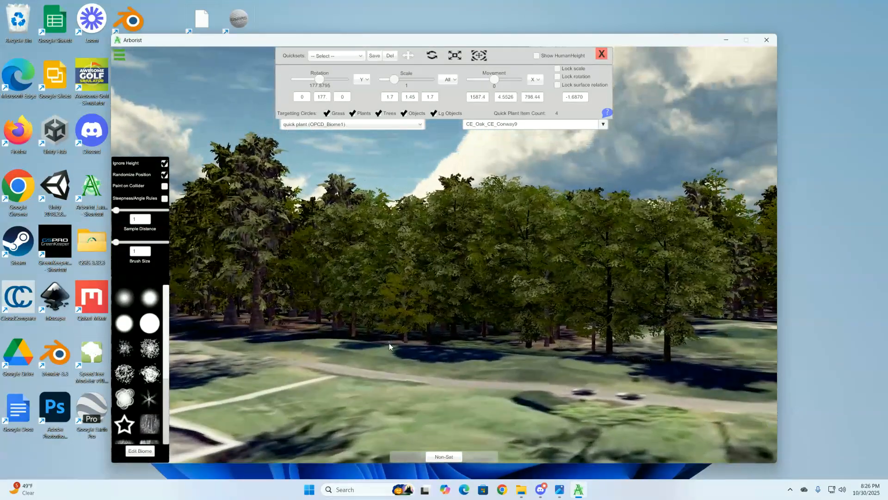
Step: Copy Oak__tall from the main tree (OPCD_BorealForest) package and paste it into the quick plant (OPCD_Biome1) package
click(141, 451)
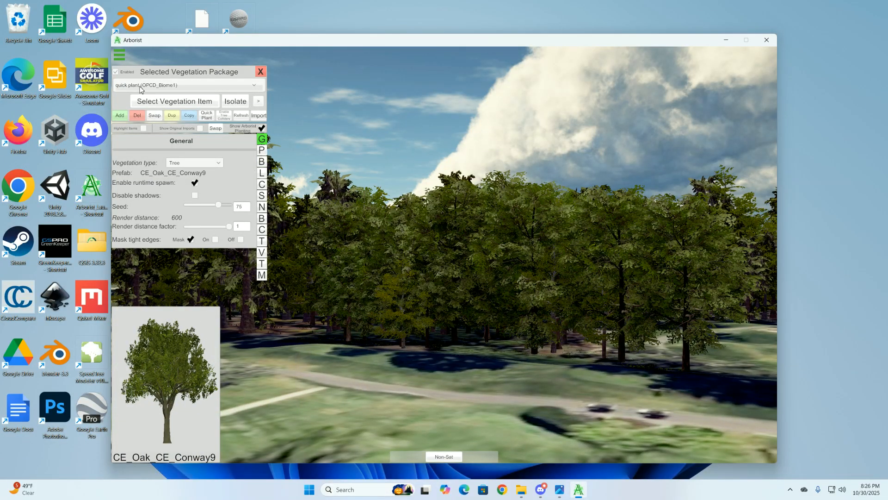
click(141, 87)
click(143, 102)
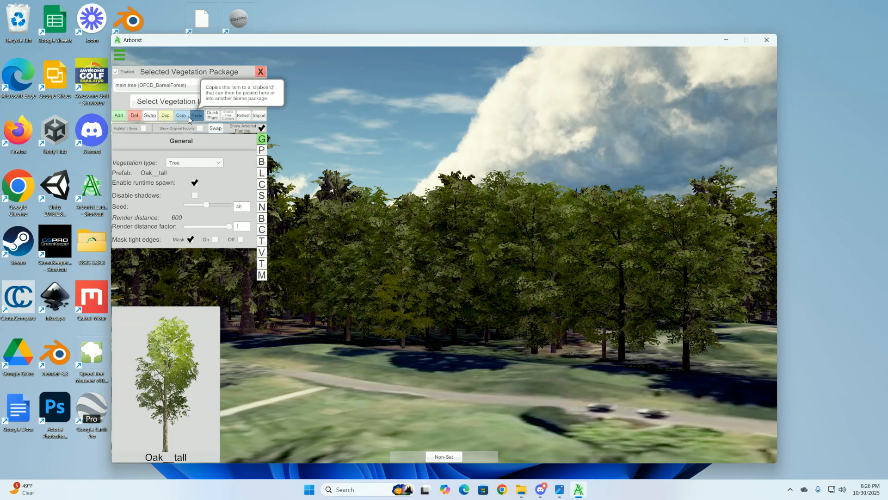
click(185, 89)
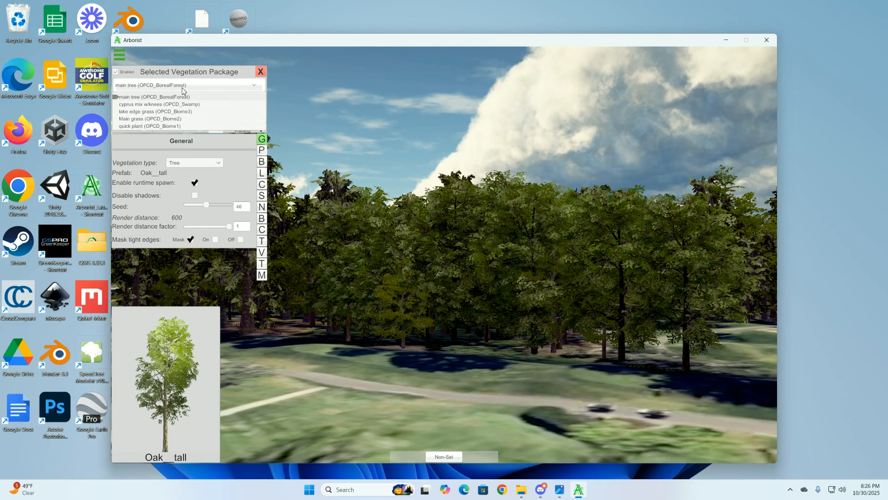
click(160, 126)
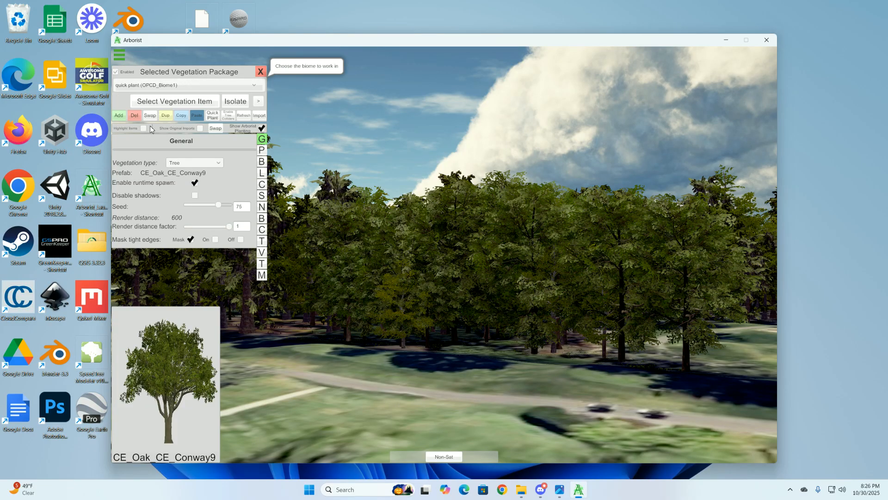
click(197, 115)
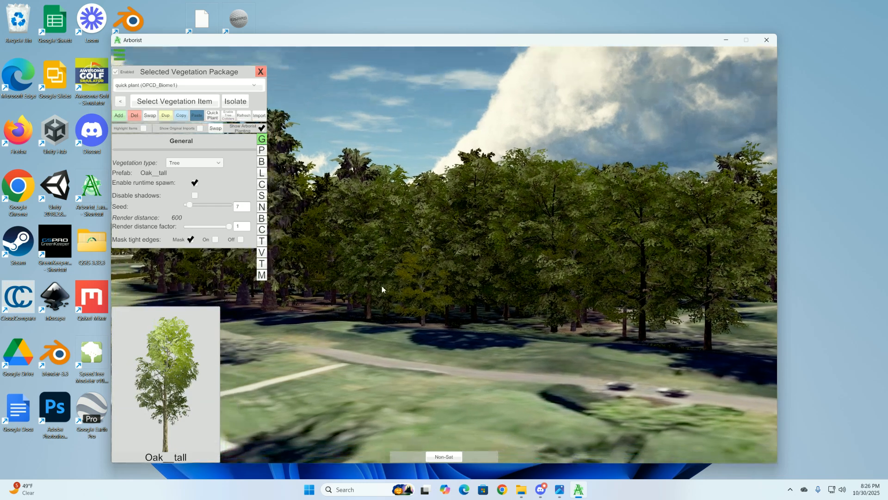
Step: Return to Quick Plant and plant a single Oak__tall Copy on the open ground near the tree line
right_drag(375, 352, 339, 328)
click(212, 115)
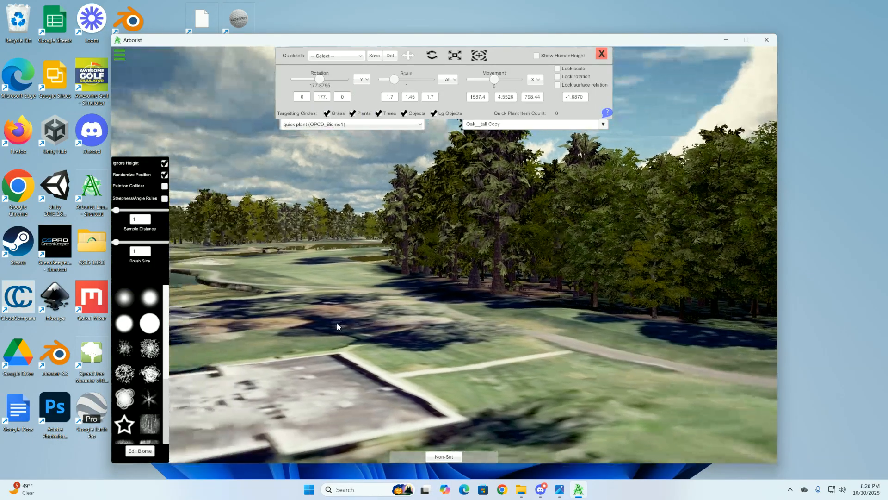
click(337, 324)
right_drag(367, 330, 387, 310)
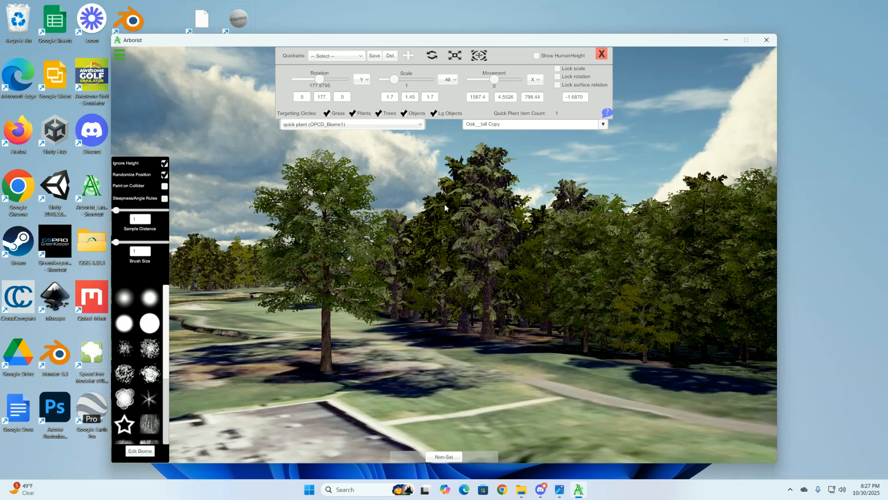
Step: Reduce the planted Oak__tall Copy's height with the Scale tool to a Y scale of about 1.34
click(456, 56)
right_drag(382, 371, 423, 362)
key(w)
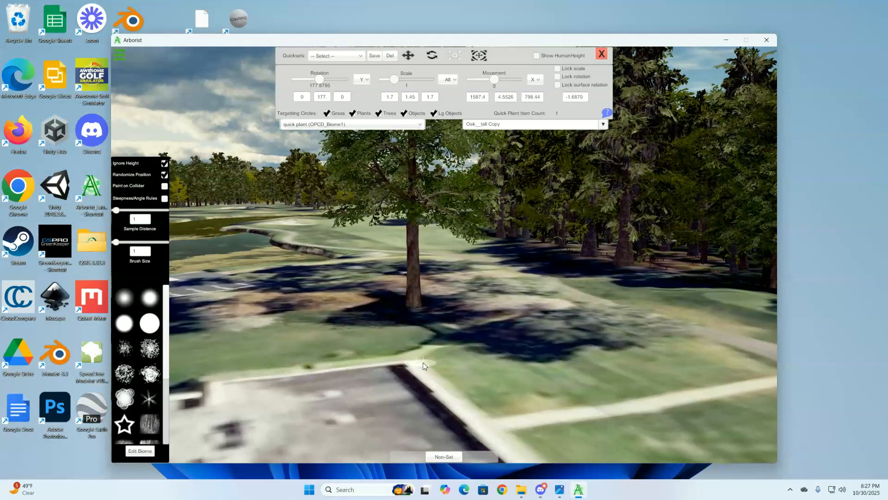
click(410, 307)
right_drag(483, 291, 479, 207)
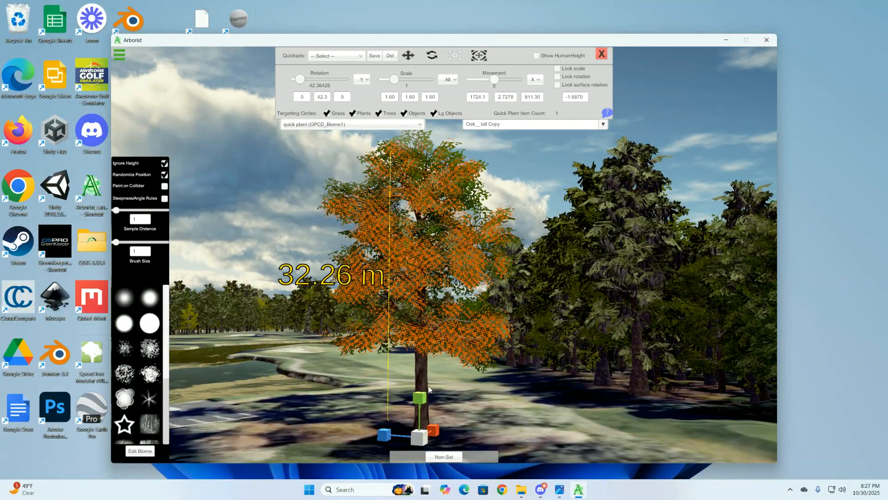
drag(421, 401, 423, 408)
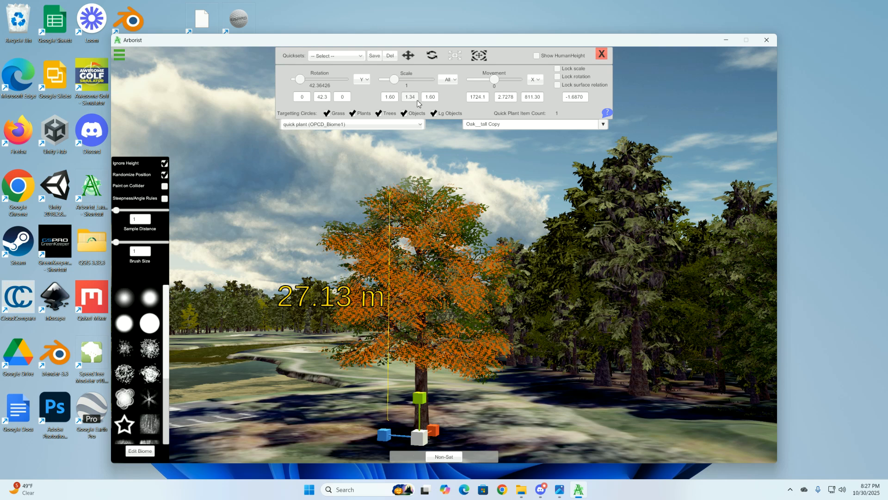
Step: Return to biome editing and select the Oak__tall item in the quick plant (OPCD_Biome1) package
click(141, 451)
click(167, 85)
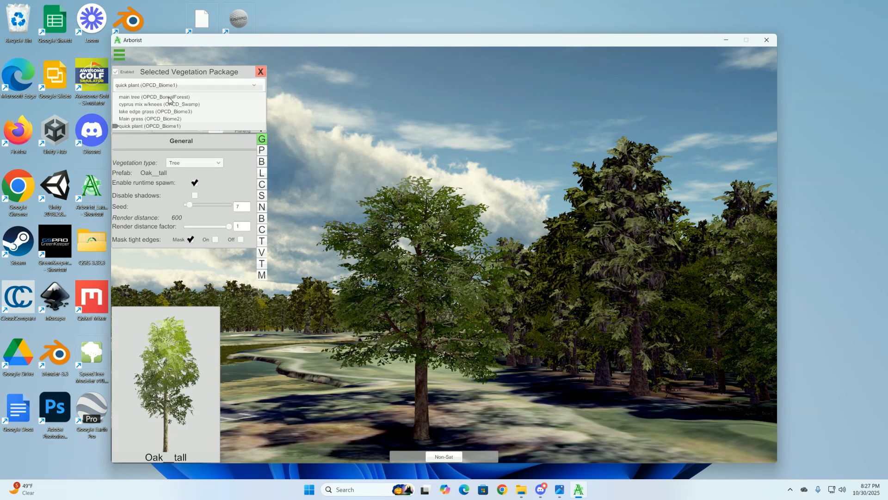
click(167, 105)
click(167, 85)
click(158, 131)
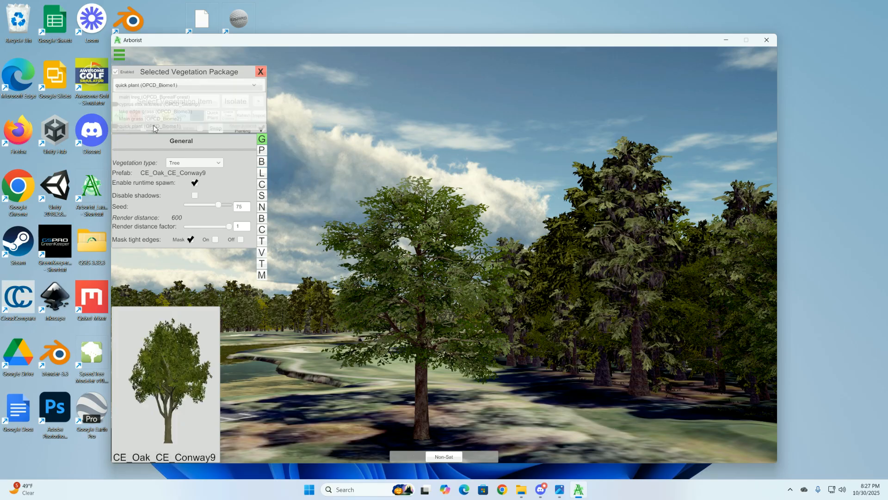
click(258, 104)
click(258, 105)
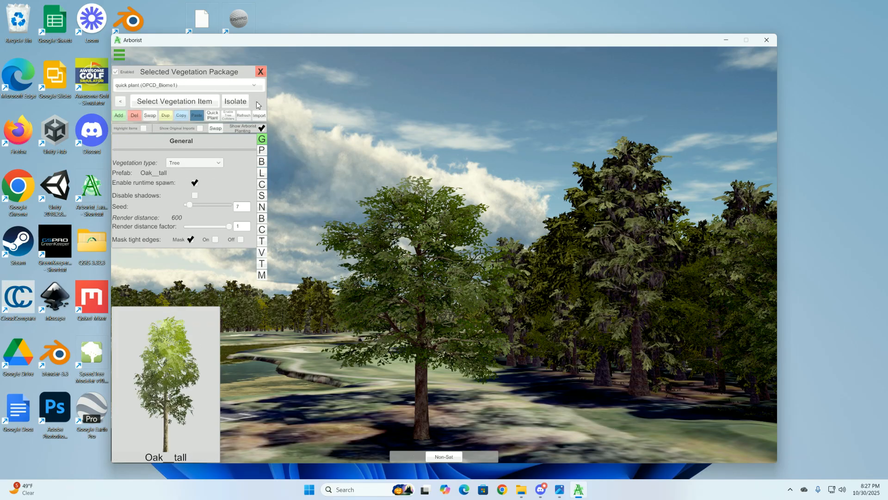
Step: Set the position scale multiplier of the Oak__tall item to X 1.6, Y 1.3 and Z 1.6
click(262, 150)
click(185, 246)
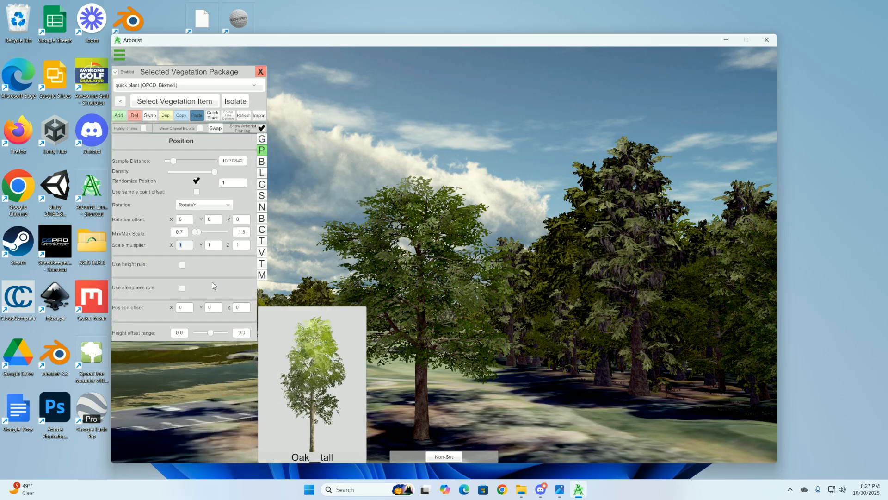
text(1)
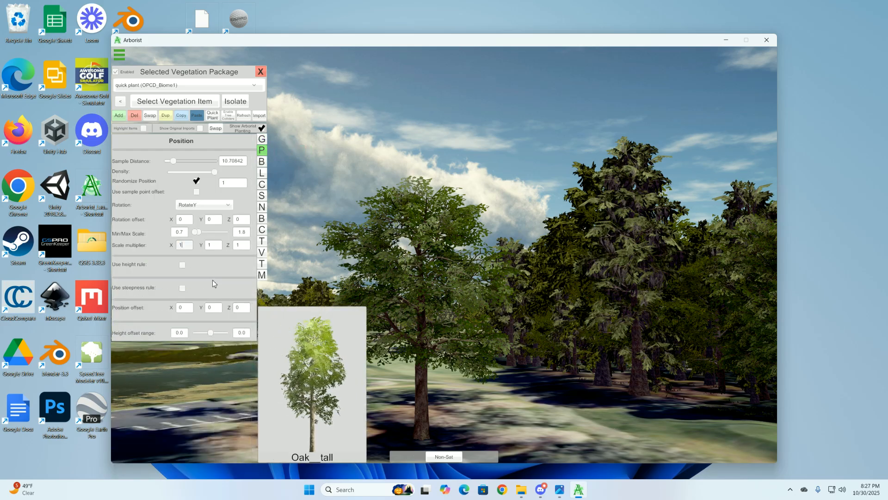
text(.6)
click(213, 247)
click(243, 247)
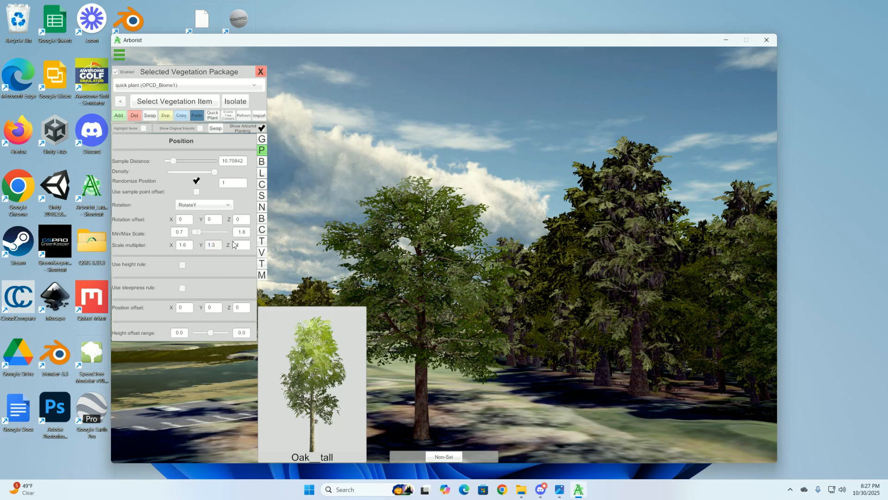
text(1)
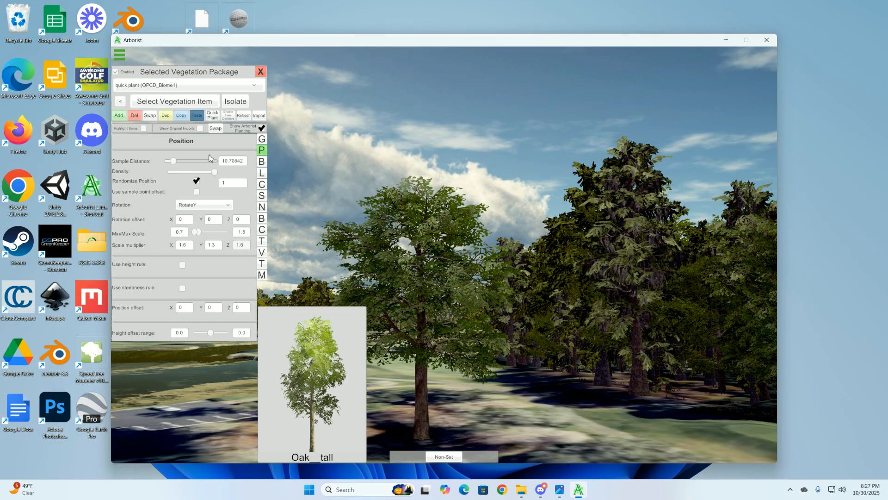
Step: Return to Quick Plant and plant two more Oak__tall Copy trees on the open ground beside the first one
click(213, 116)
right_drag(481, 284, 422, 222)
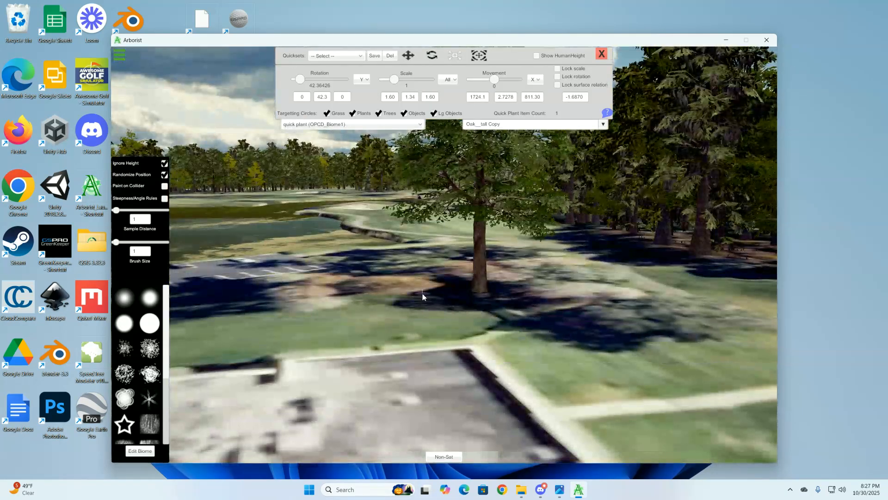
click(421, 296)
right_drag(421, 296, 394, 331)
click(487, 394)
right_drag(382, 395, 394, 370)
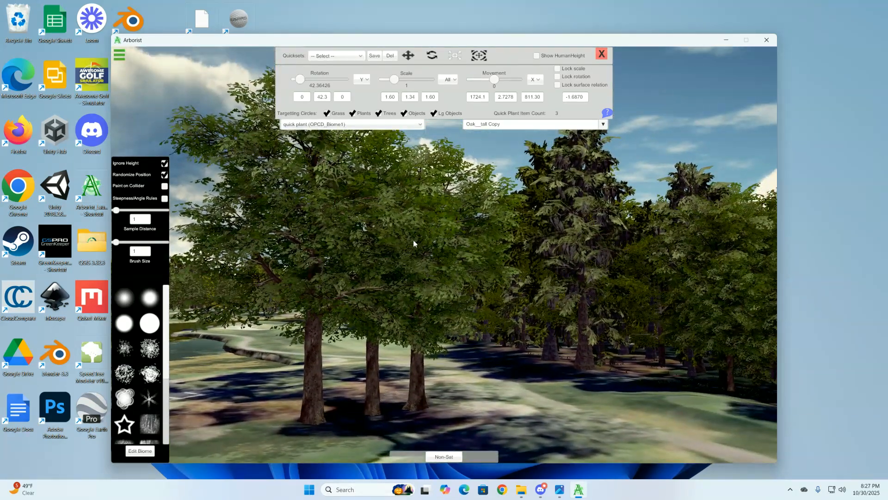
Step: Remove all three planted Oak__tall Copy trees from the open ground near the tree line
right_drag(413, 240, 351, 162)
mouse_move(446, 301)
right_down()
mouse_move(429, 301)
mouse_move(413, 251)
mouse_move(432, 323)
mouse_move(415, 386)
mouse_move(448, 401)
right_up()
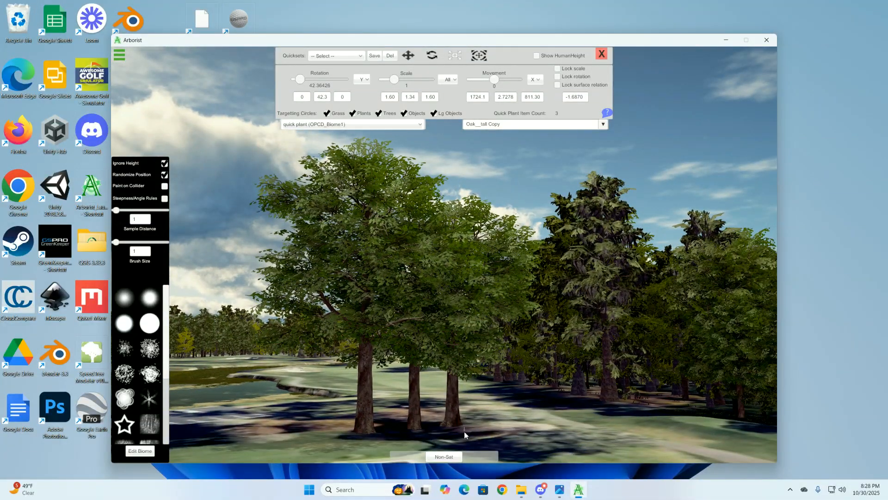
shift+click(444, 427)
shift+click(408, 430)
shift+click(365, 432)
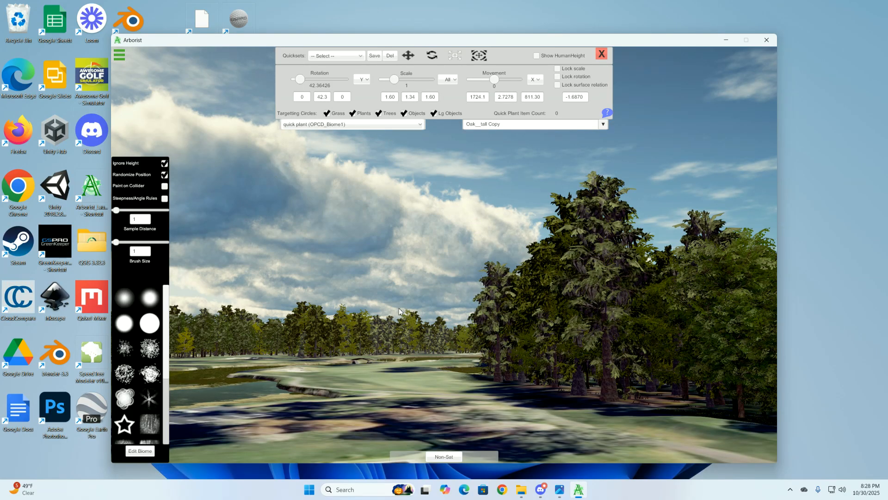
right_drag(379, 187, 403, 173)
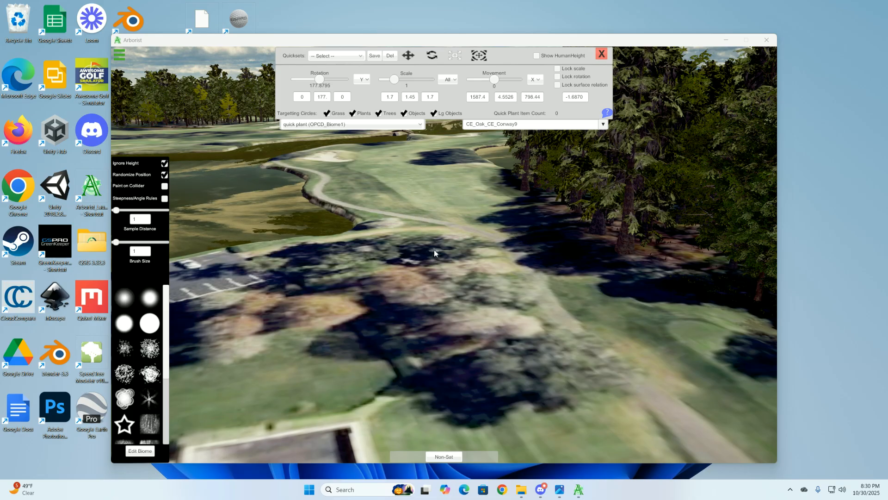
click(445, 234)
right_drag(444, 230, 443, 219)
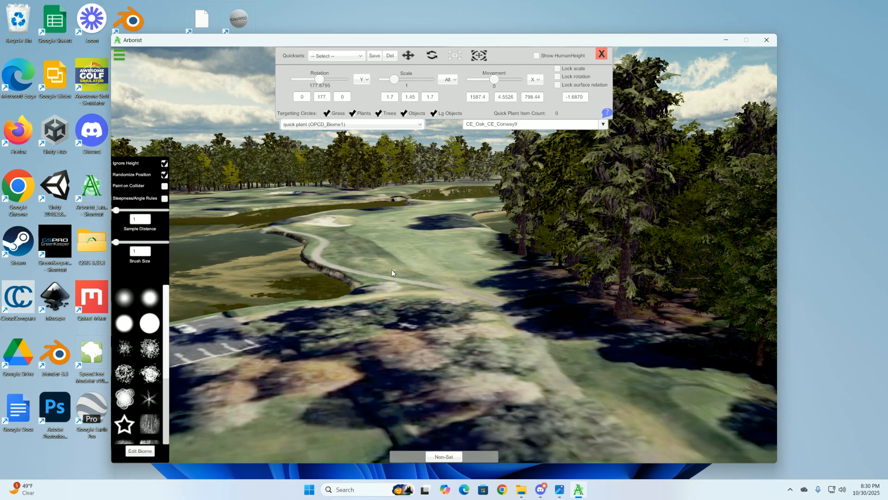
right_drag(388, 268, 400, 272)
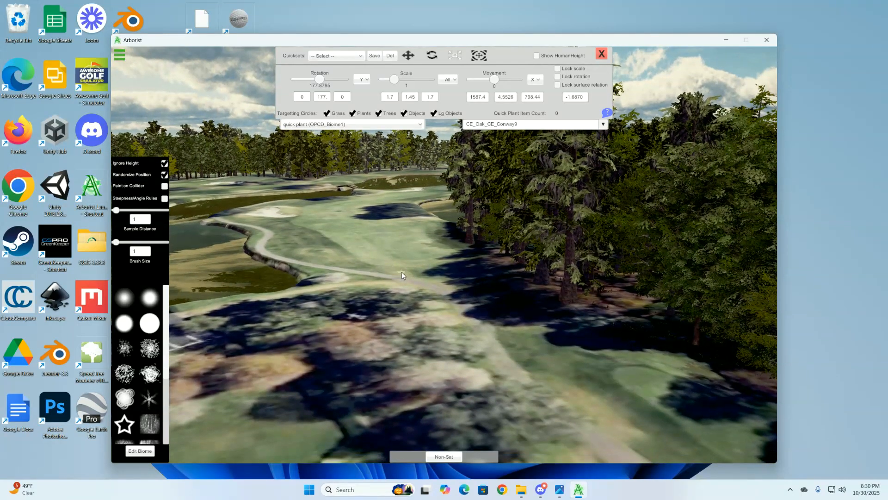